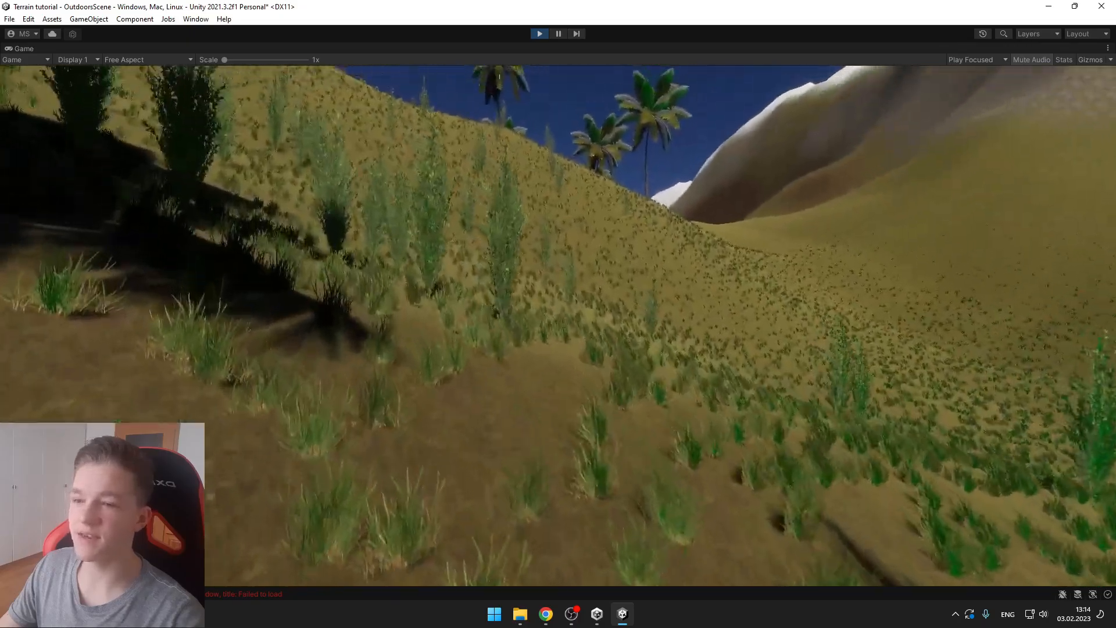
Walk through the running terrain scene to view its grass, bushes, palm trees and mountains.
{"action": "key", "text": "w"}
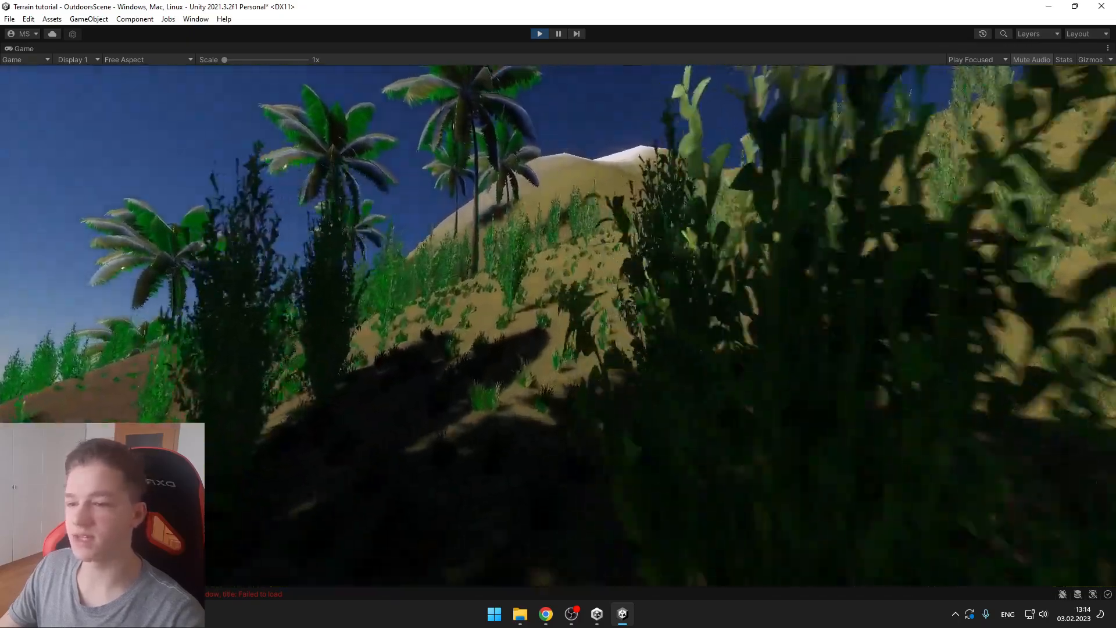
{"action": "key", "text": "w"}
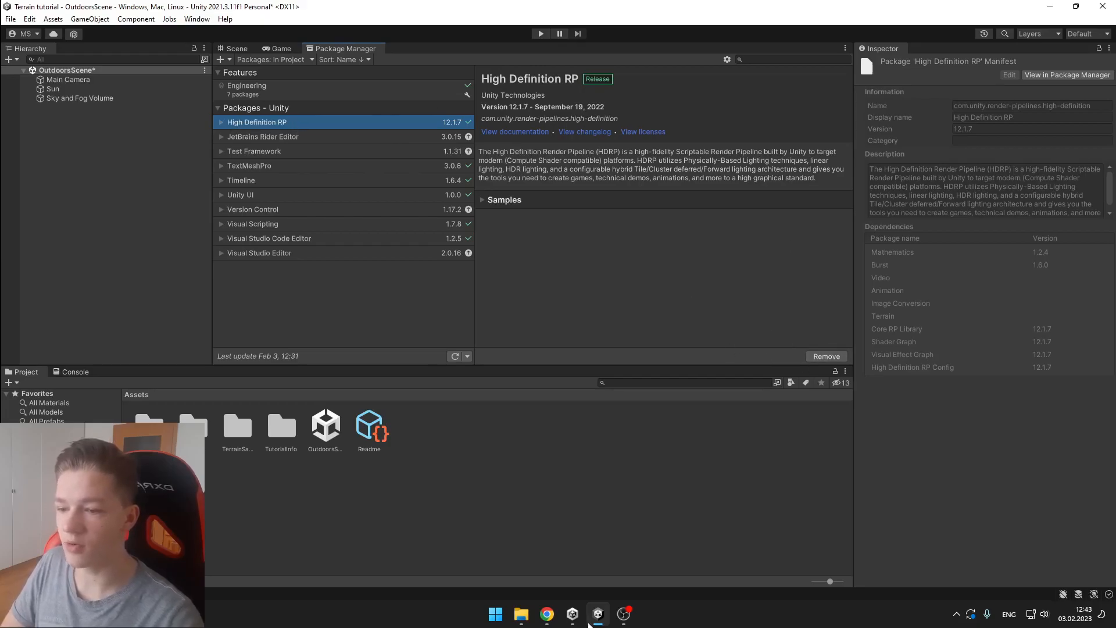
Switch to Unity Hub and view the 3D (HDRP) template for a new project.
{"action": "left_click", "coordinate": [572, 614]}
{"action": "left_click", "coordinate": [755, 225]}
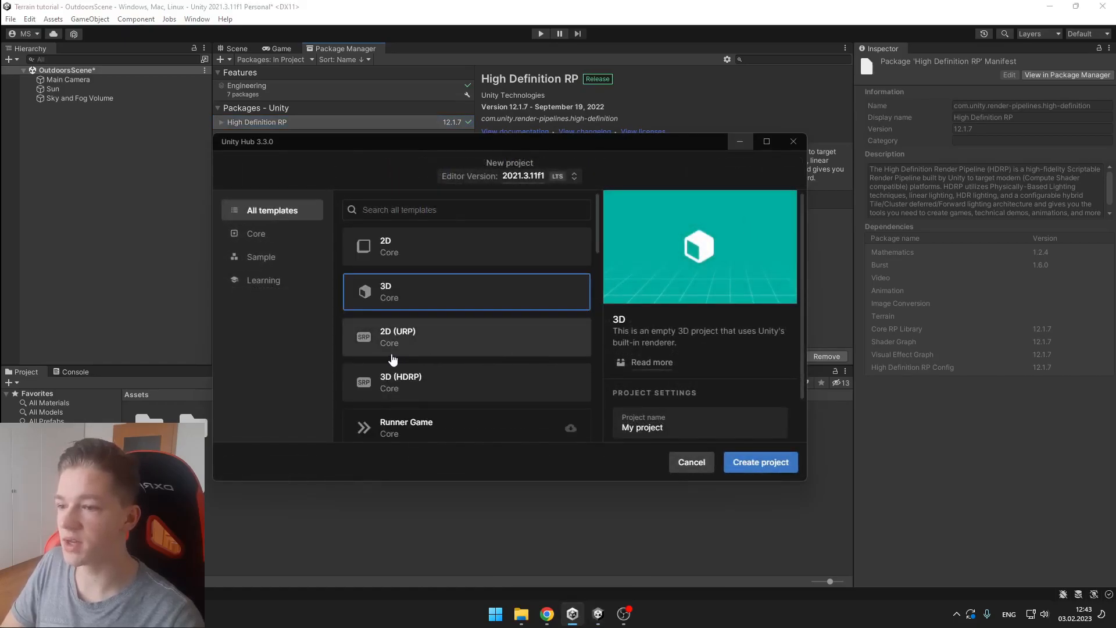
{"action": "scroll", "coordinate": [406, 372], "scroll_direction": "down", "scroll_amount": 1}
{"action": "left_click", "coordinate": [410, 326]}
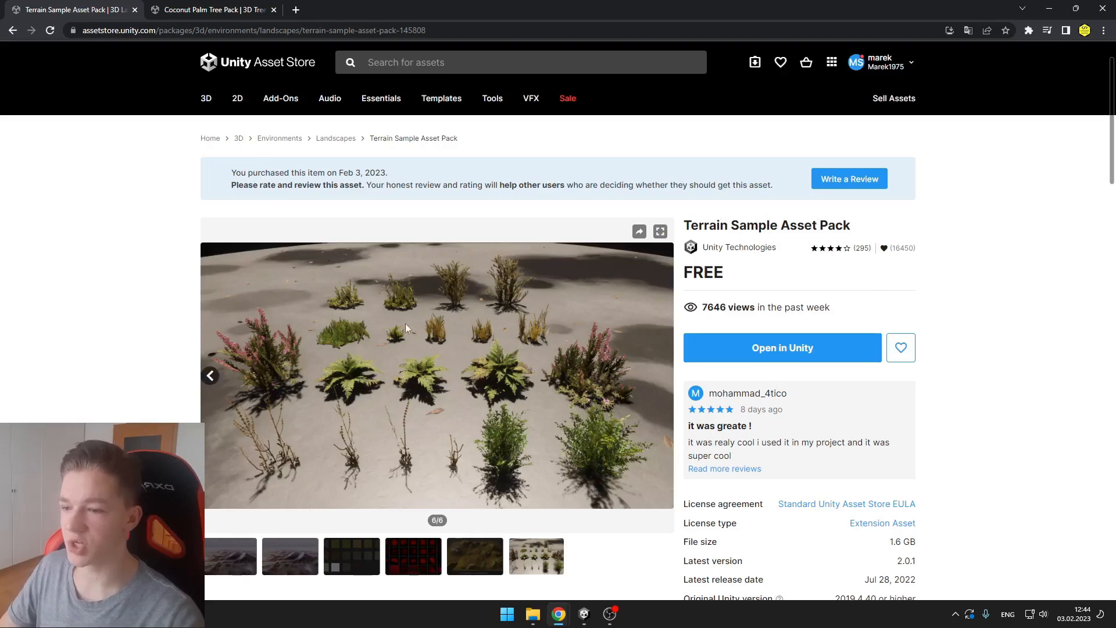
View the ground texture preview of the Terrain Sample Asset Pack and the Coconut Palm Tree Pack page on the Asset Store.
{"action": "left_click", "coordinate": [356, 556]}
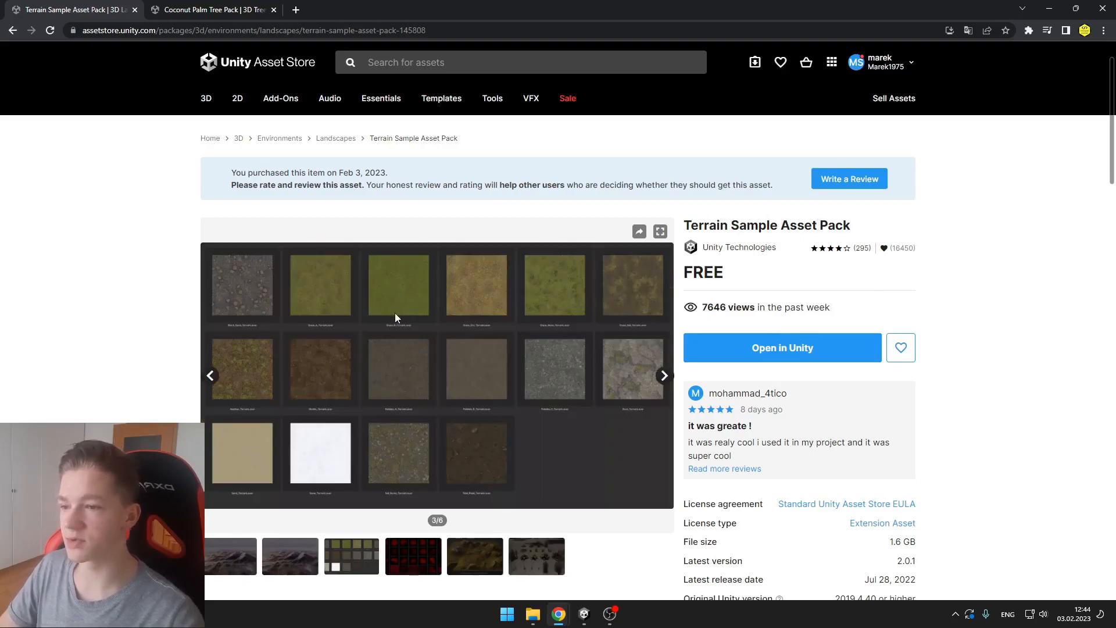
{"action": "left_click", "coordinate": [174, 9]}
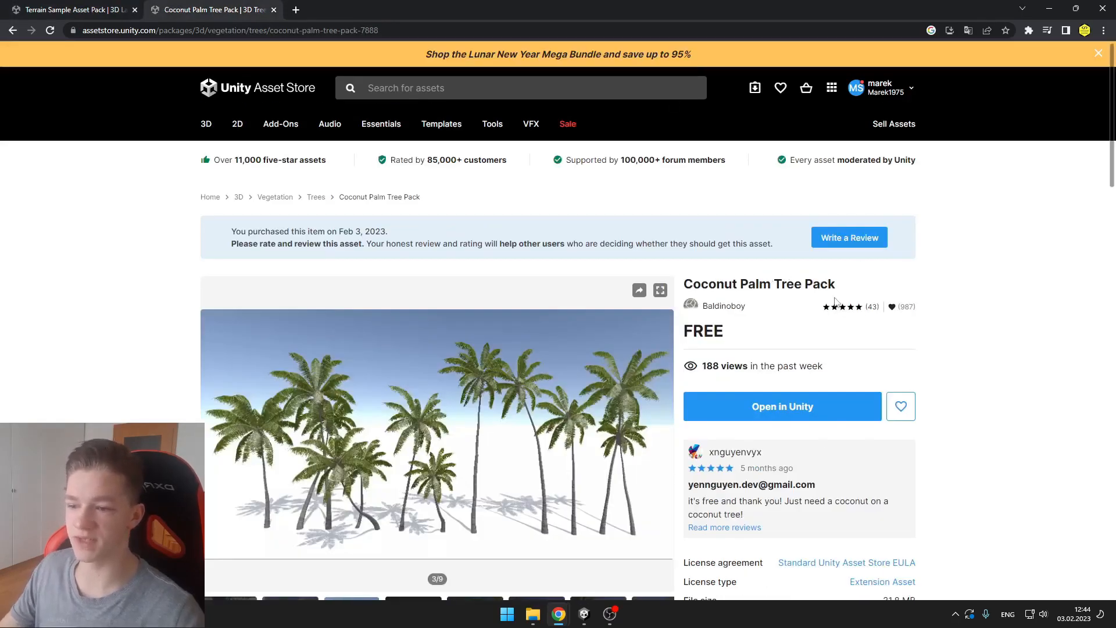
Switch back to the Unity editor and add a Terrain 3D object to OutdoorsScene.
{"action": "key", "text": "alt+Tab"}
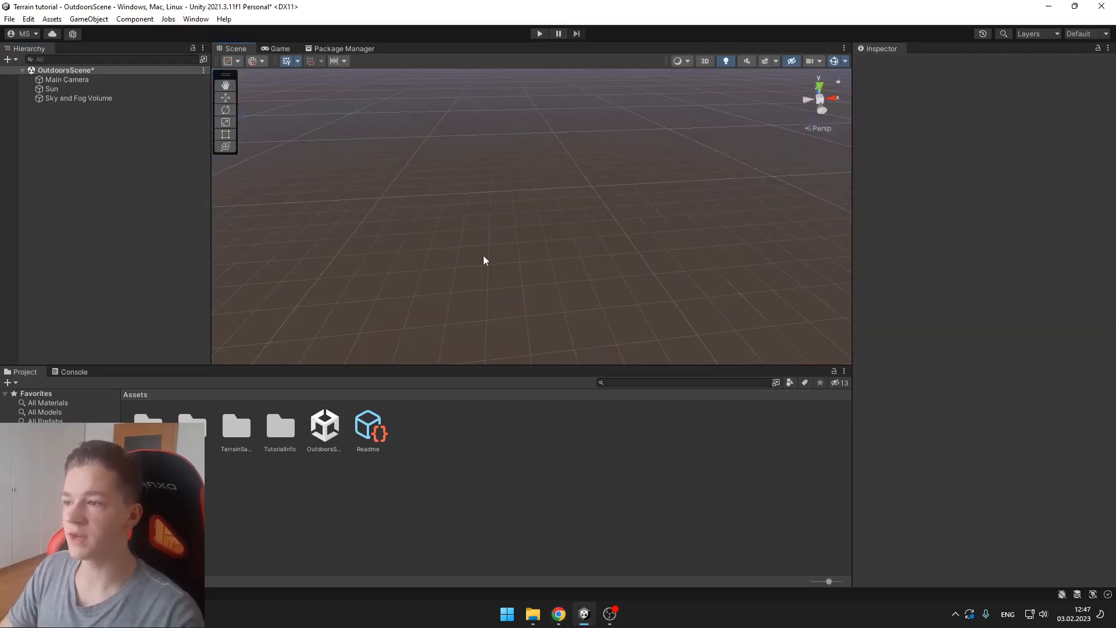
{"action": "right_click", "coordinate": [64, 183]}
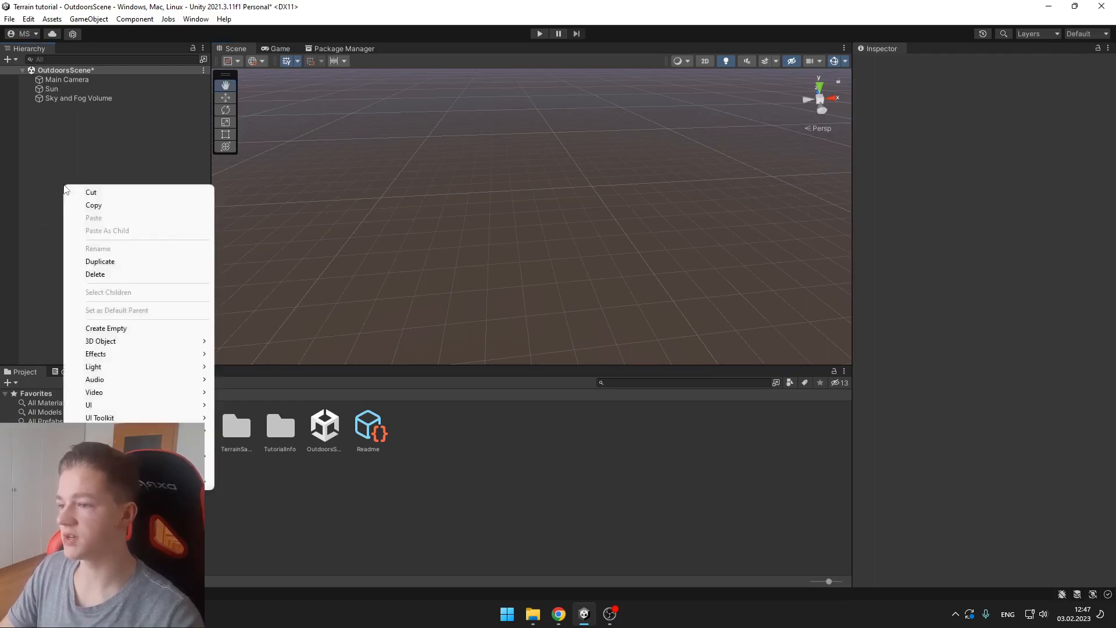
{"action": "mouse_move", "coordinate": [107, 341]}
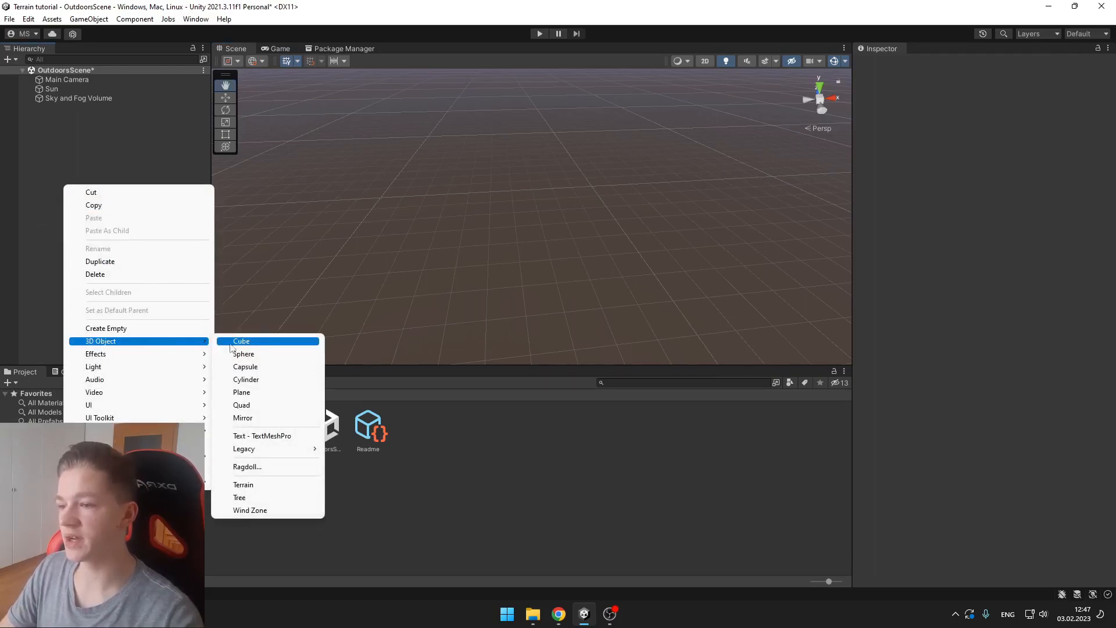
{"action": "left_click", "coordinate": [265, 486]}
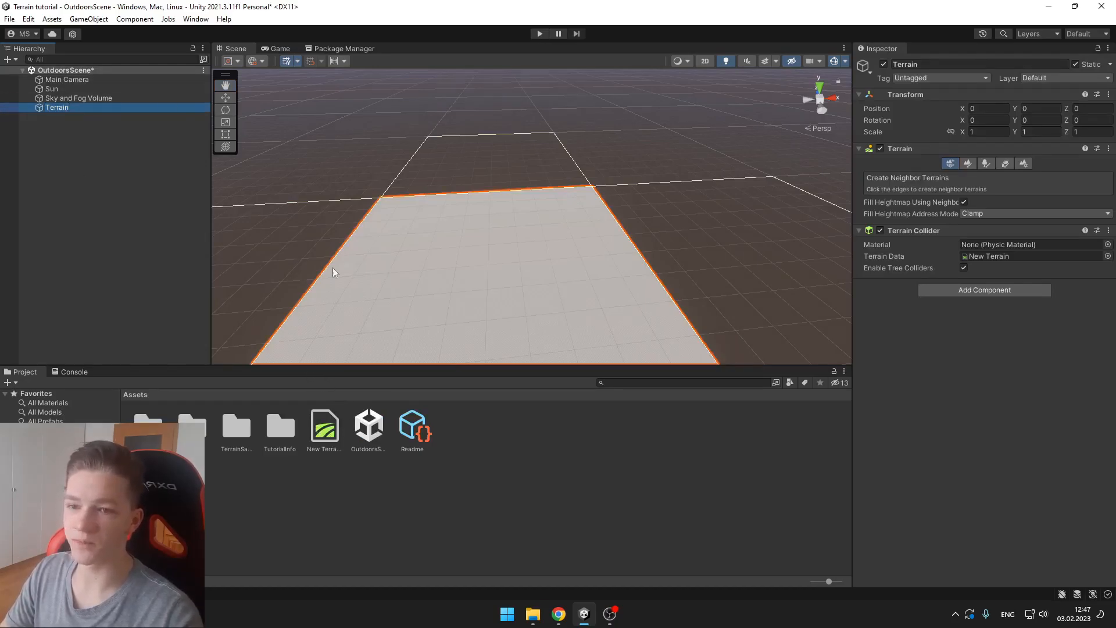
Create four neighbor terrains beside and beyond the original terrain tile.
{"action": "left_click", "coordinate": [953, 163]}
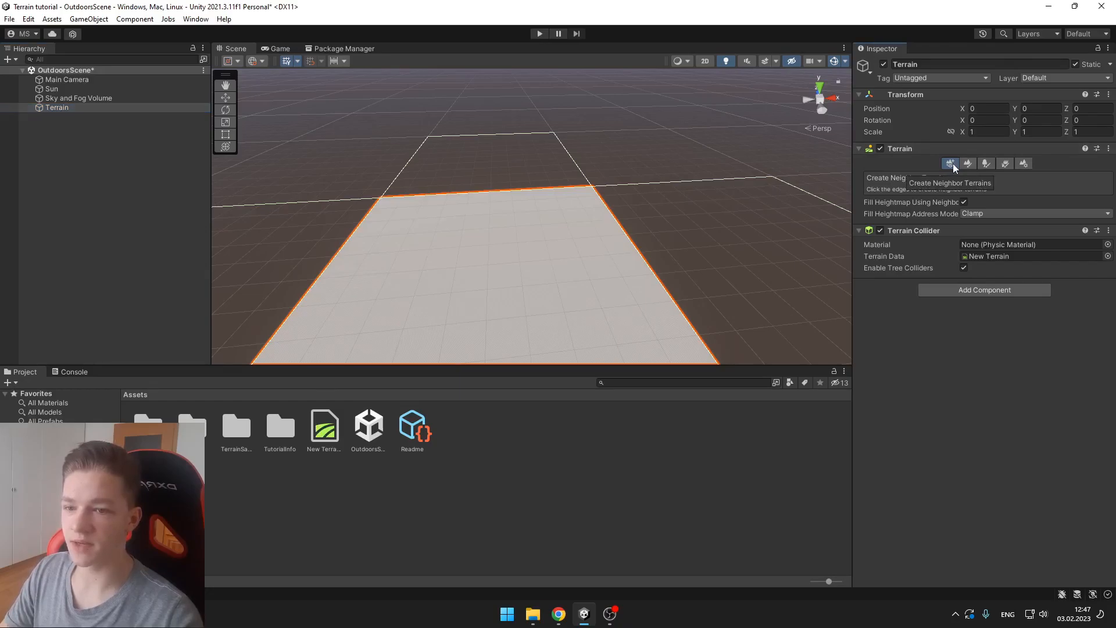
{"action": "left_click", "coordinate": [779, 226]}
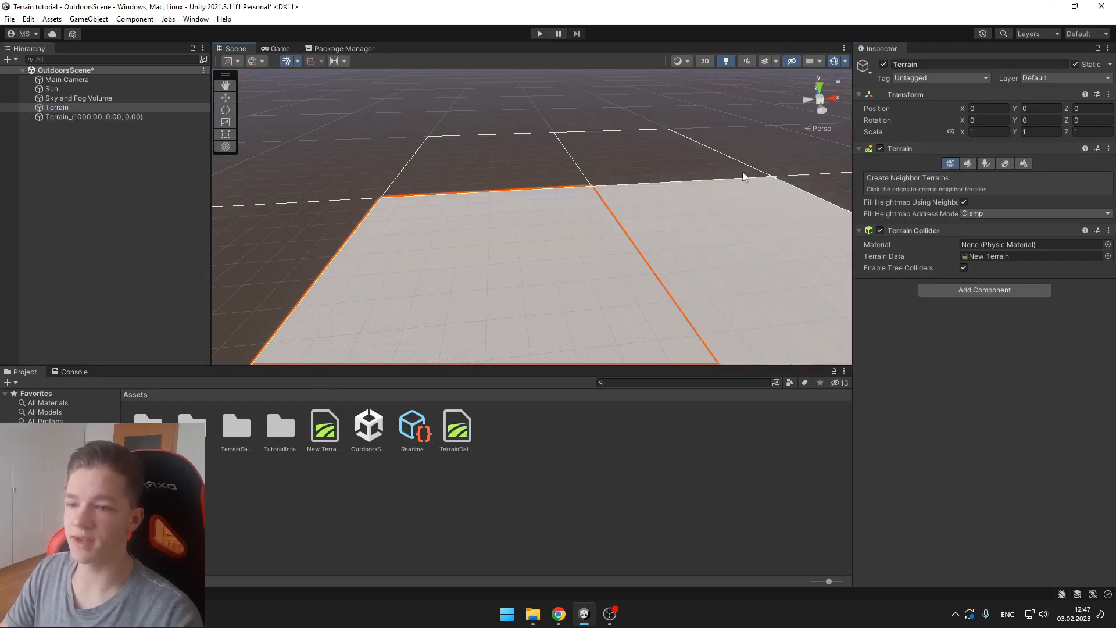
{"action": "left_click", "coordinate": [692, 164]}
{"action": "left_click", "coordinate": [546, 174]}
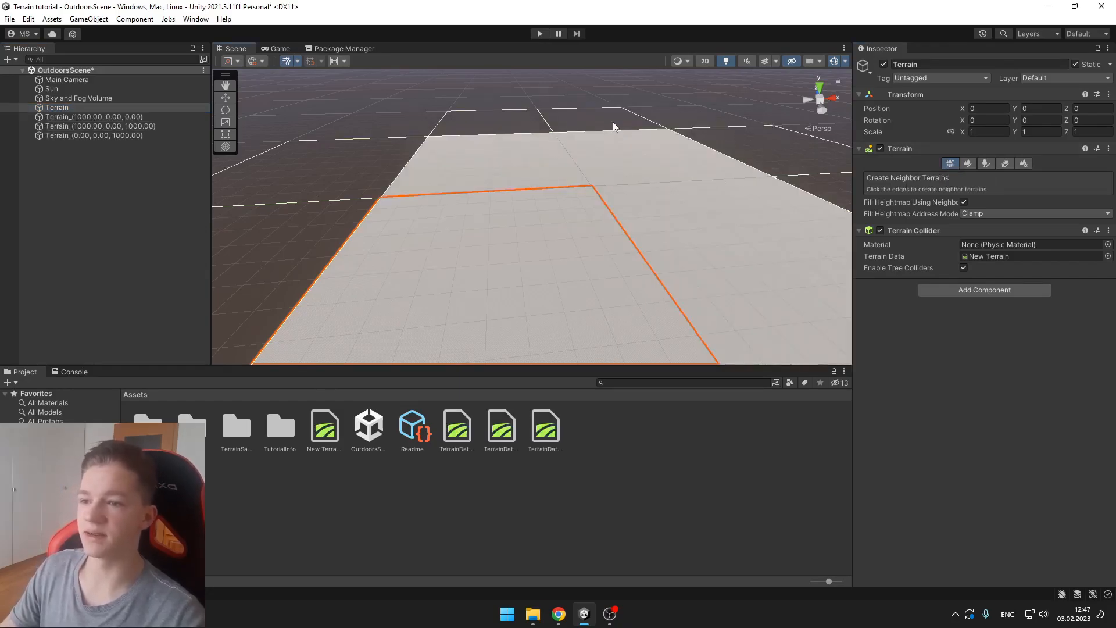
{"action": "left_click", "coordinate": [610, 122]}
Delete the four neighbor terrains from the scene together with their four terrain data assets.
{"action": "left_click", "coordinate": [92, 116]}
{"action": "left_click", "coordinate": [89, 144], "text": "shift"}
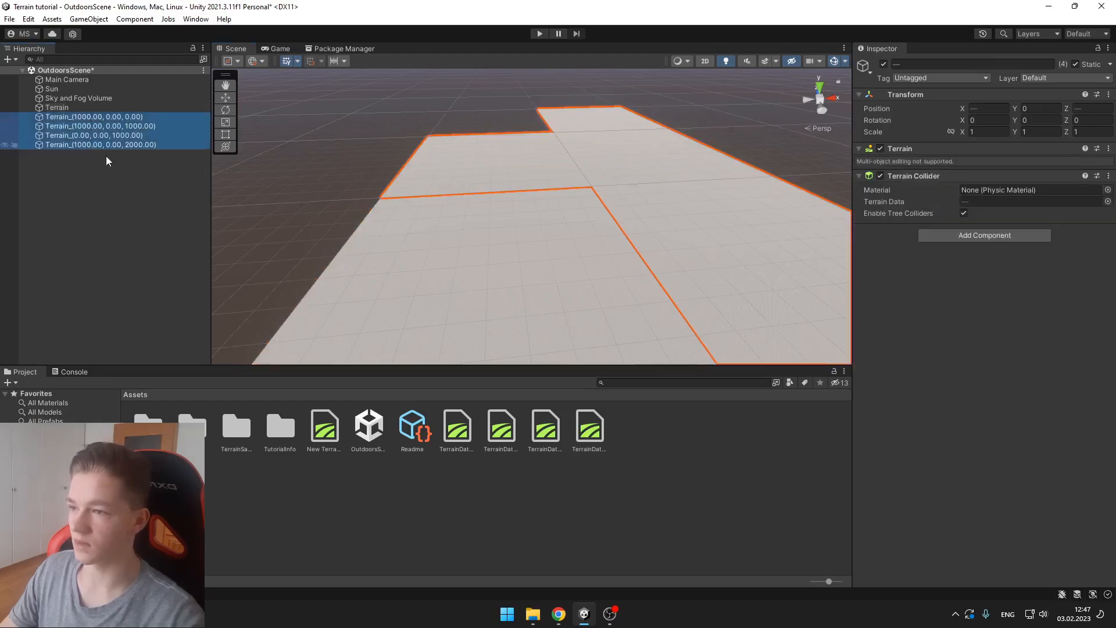
{"action": "key", "text": "Delete"}
{"action": "left_click", "coordinate": [457, 433]}
{"action": "left_click", "coordinate": [589, 433], "text": "shift"}
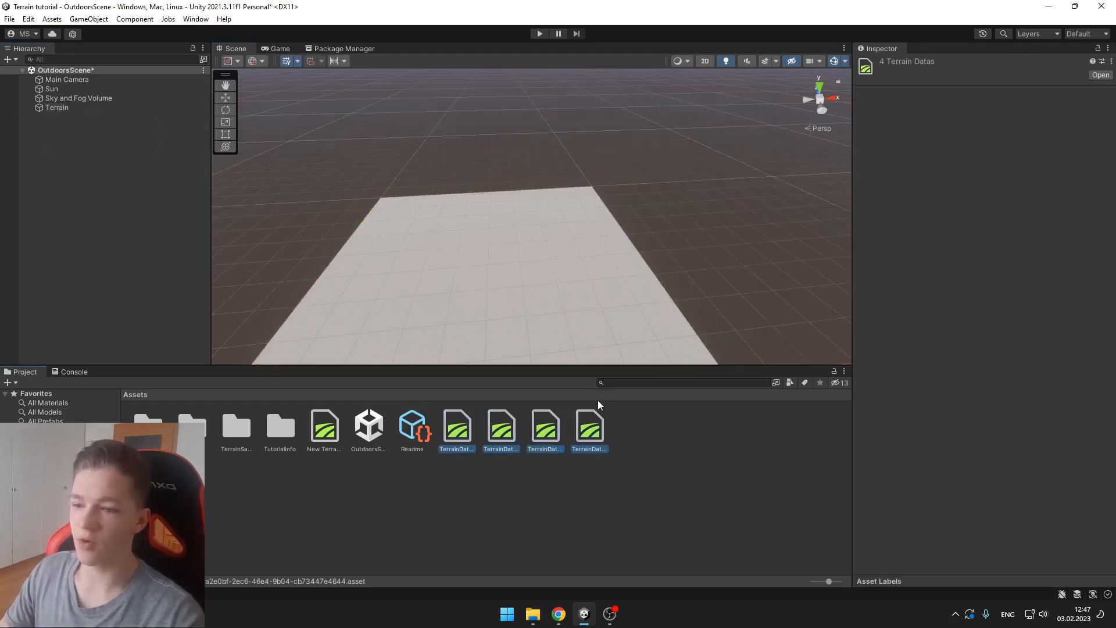
{"action": "key", "text": "Delete"}
{"action": "left_click", "coordinate": [610, 348]}
Set the original Terrain to Raise or Lower Terrain sculpting with the third brush, a soft round one.
{"action": "left_click", "coordinate": [110, 108]}
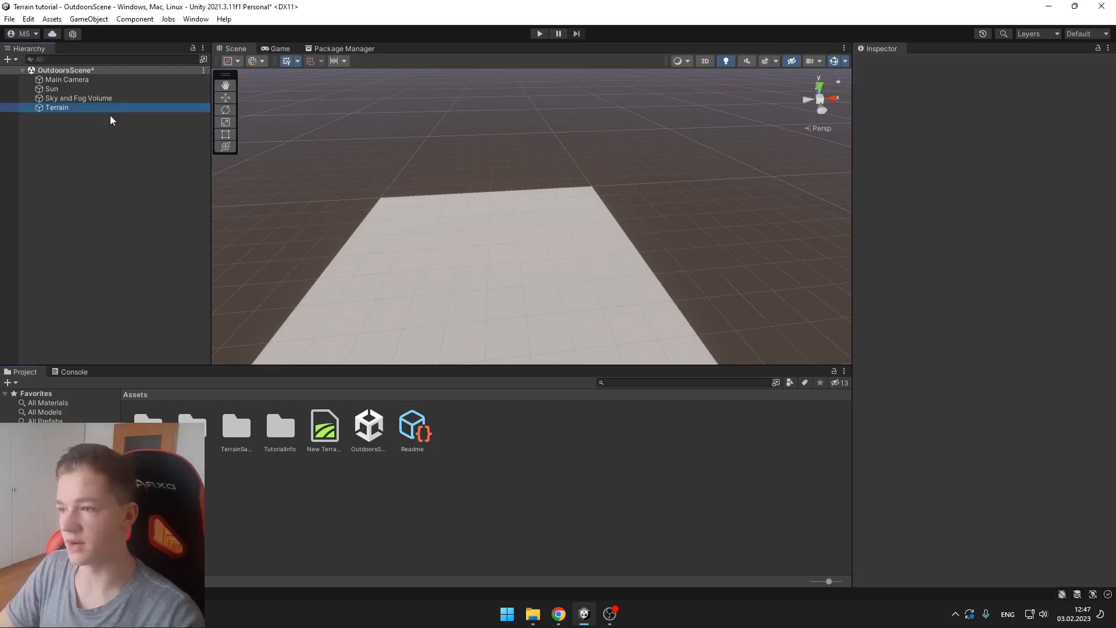
{"action": "left_click", "coordinate": [525, 177]}
{"action": "key", "text": "f"}
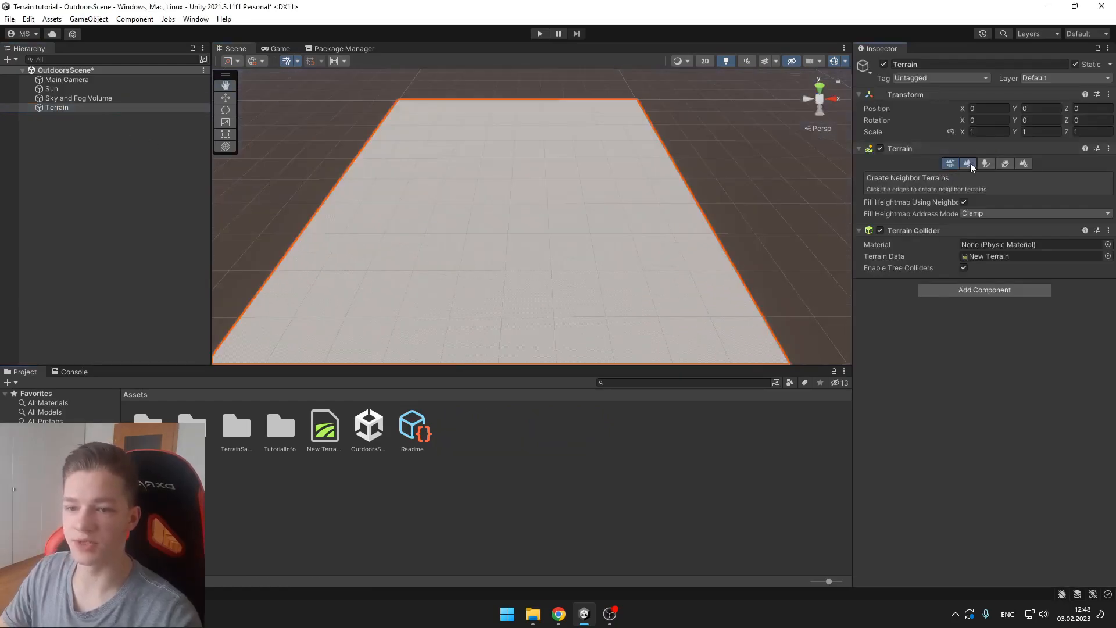
{"action": "left_click", "coordinate": [969, 164]}
{"action": "left_click", "coordinate": [889, 176]}
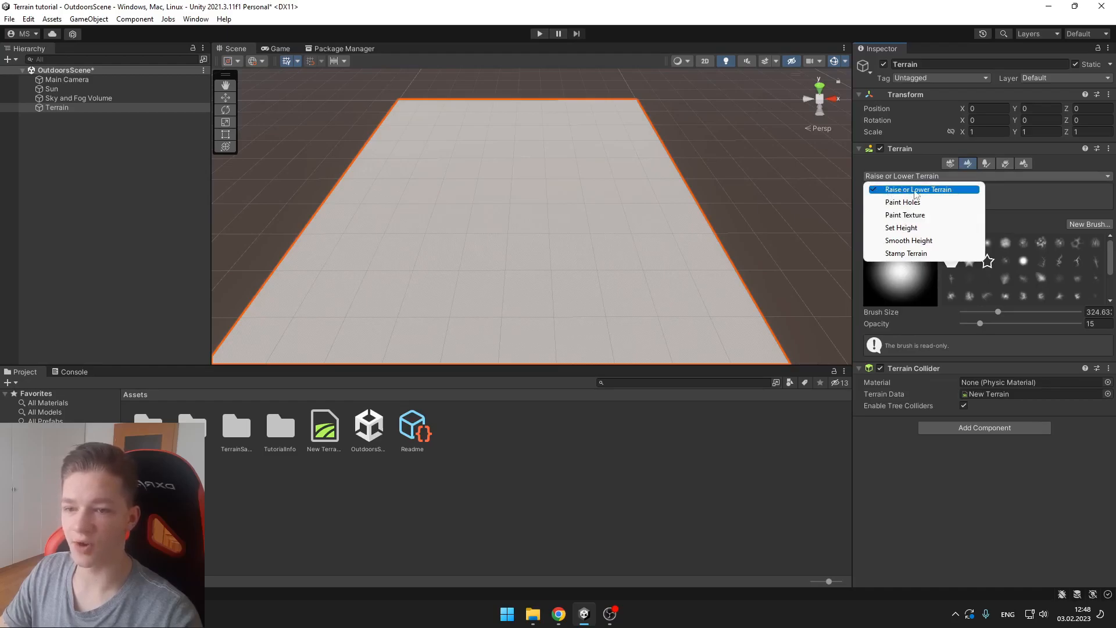
{"action": "left_click", "coordinate": [935, 190]}
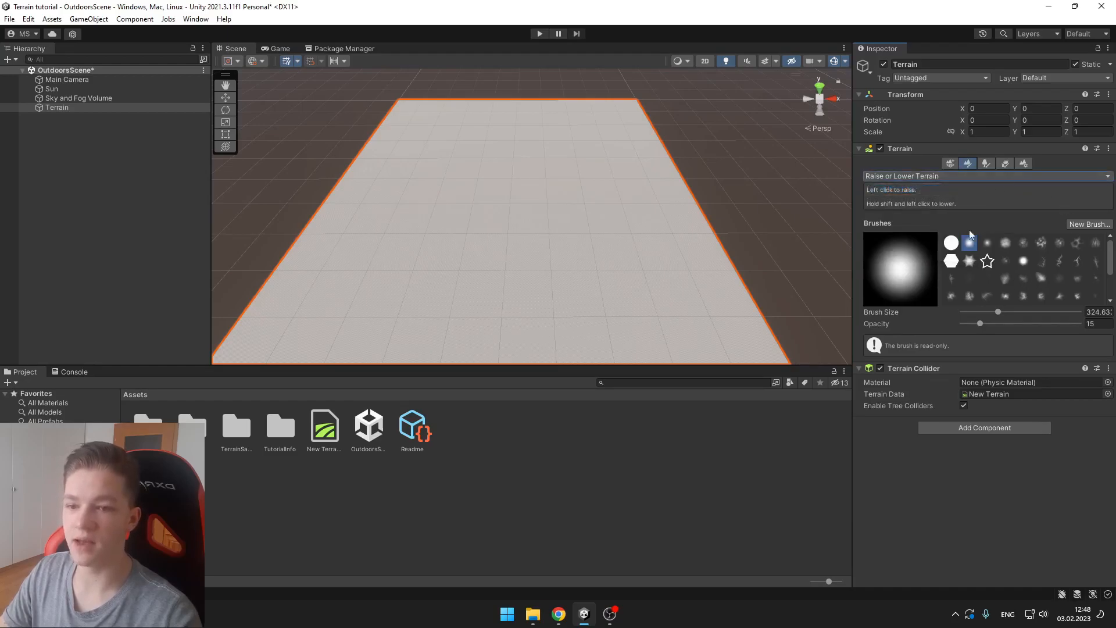
{"action": "left_click", "coordinate": [989, 244]}
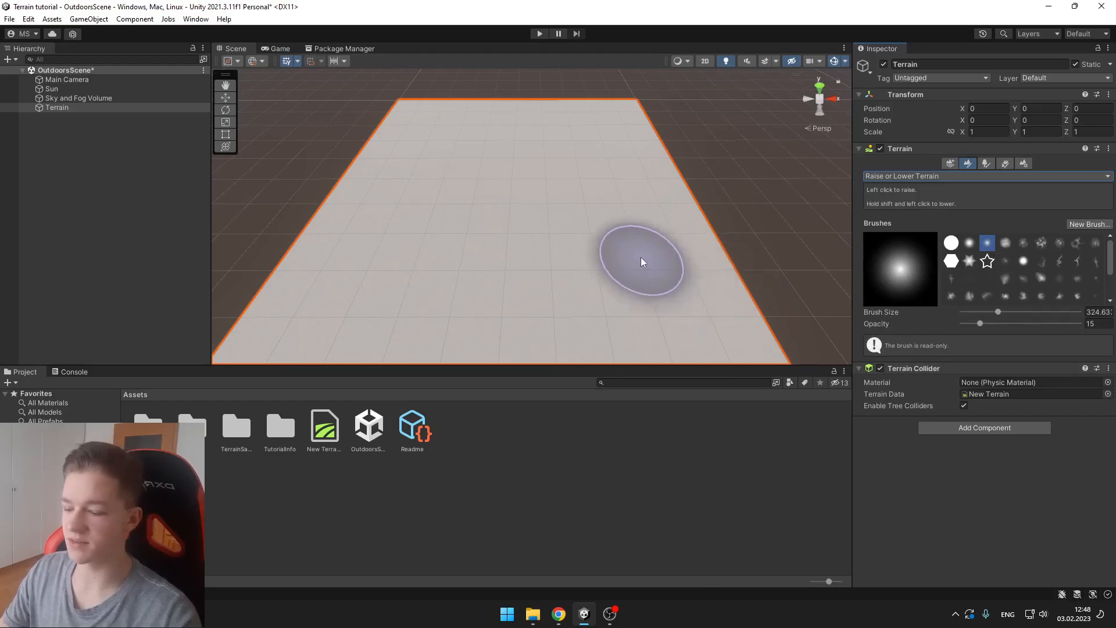
Try out smaller and larger brush sizes over the terrain, ending at about 166.
{"action": "key", "text": "bracketleft"}
{"action": "key", "text": "bracketleft"}
{"action": "key", "text": "bracketleft"}
{"action": "key", "text": "bracketleft"}
{"action": "key", "text": "bracketleft"}
{"action": "key", "text": "bracketleft"}
{"action": "key", "text": "bracketright"}
{"action": "key", "text": "bracketright"}
{"action": "key", "text": "bracketright"}
{"action": "key", "text": "bracketright"}
{"action": "key", "text": "bracketright"}
{"action": "key", "text": "bracketleft"}
{"action": "key", "text": "bracketleft"}
{"action": "key", "text": "bracketleft"}
{"action": "key", "text": "bracketleft"}
{"action": "key", "text": "bracketleft"}
{"action": "left_click", "coordinate": [28, 19]}
{"action": "mouse_move", "coordinate": [52, 20]}
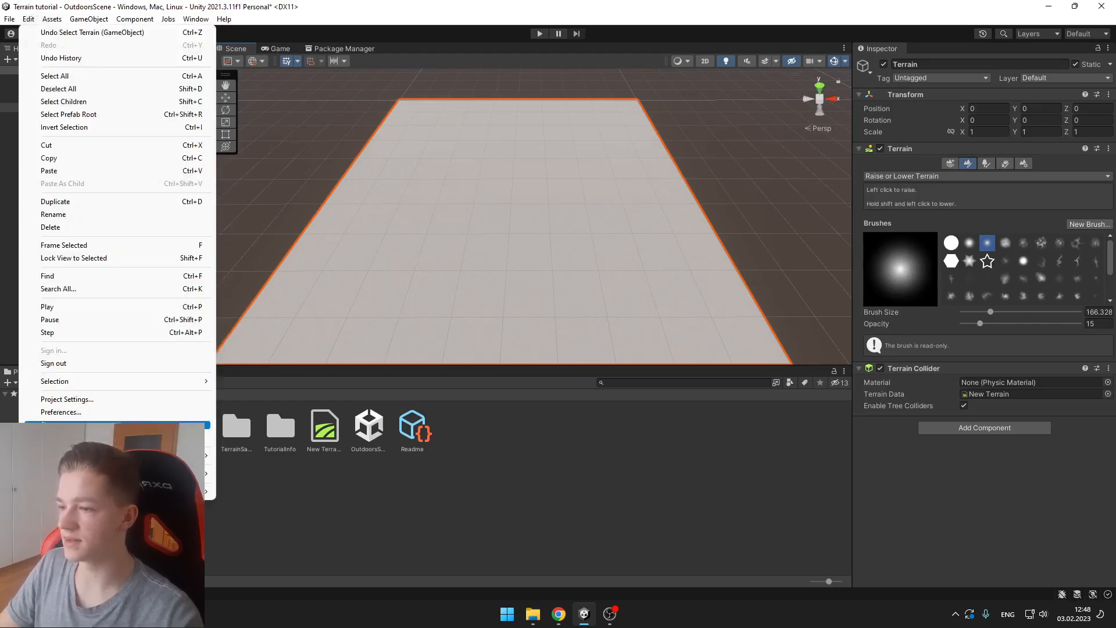
{"action": "right_click_drag", "start_coordinate": [398, 275], "coordinate": [448, 253]}
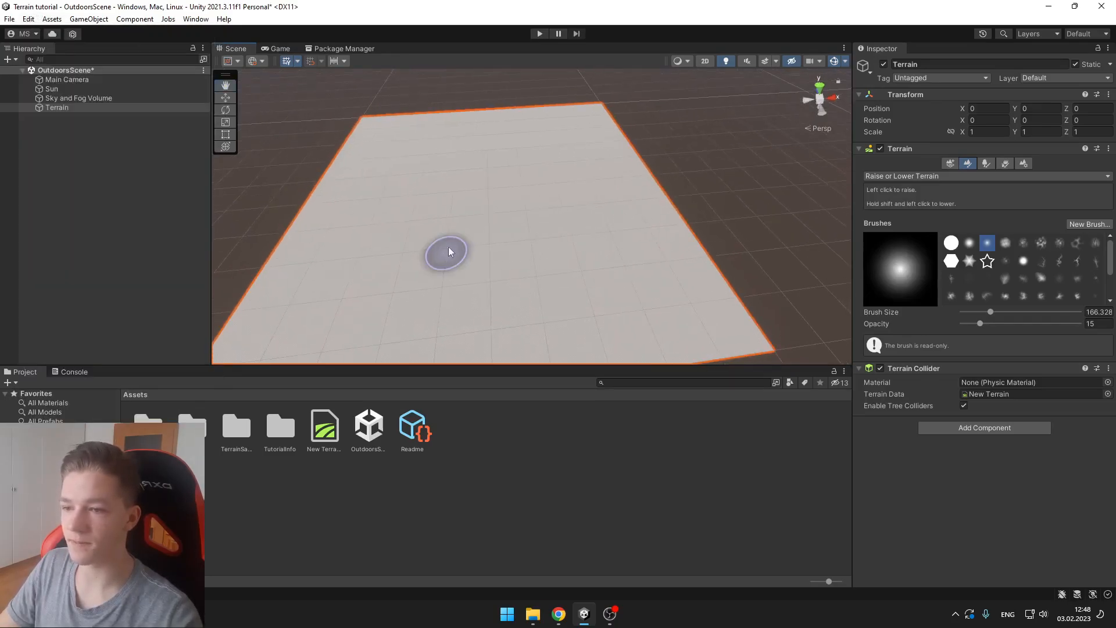
Set the brush size to 266 and raise hills along one side of the terrain.
{"action": "left_click", "coordinate": [995, 312]}
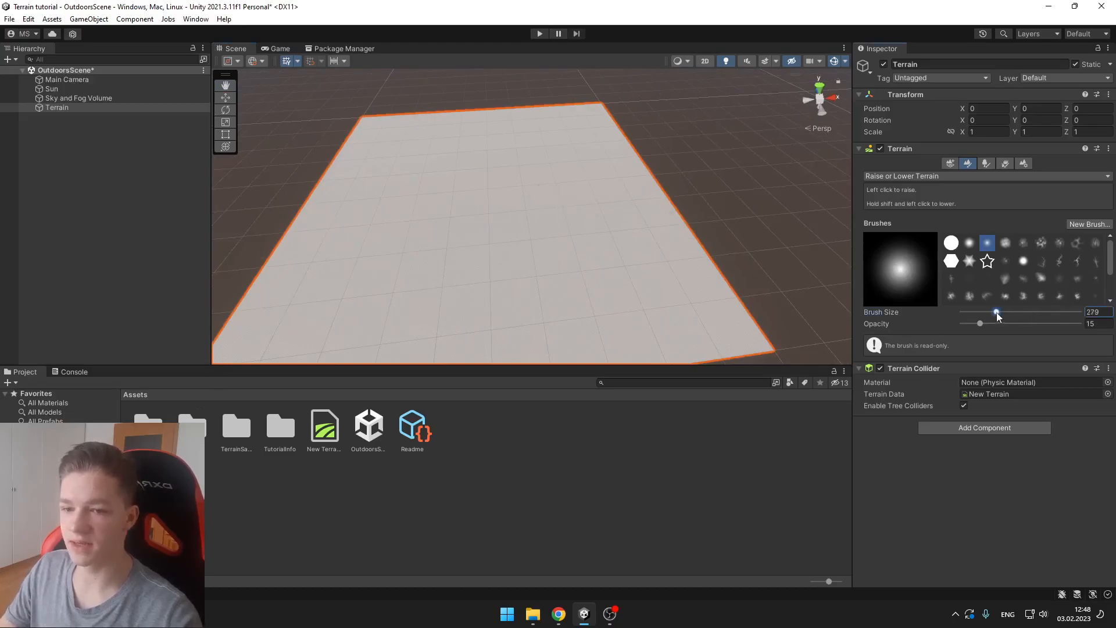
{"action": "mouse_move", "coordinate": [675, 304]}
{"action": "left_mouse_down"}
{"action": "mouse_move", "coordinate": [598, 292]}
{"action": "mouse_move", "coordinate": [747, 327]}
{"action": "mouse_move", "coordinate": [675, 240]}
{"action": "mouse_move", "coordinate": [726, 321]}
{"action": "mouse_move", "coordinate": [632, 287]}
{"action": "mouse_move", "coordinate": [656, 259]}
{"action": "mouse_move", "coordinate": [681, 302]}
{"action": "mouse_move", "coordinate": [615, 238]}
{"action": "mouse_move", "coordinate": [634, 292]}
{"action": "mouse_move", "coordinate": [511, 292]}
{"action": "mouse_move", "coordinate": [608, 225]}
{"action": "mouse_move", "coordinate": [535, 294]}
{"action": "mouse_move", "coordinate": [613, 263]}
{"action": "mouse_move", "coordinate": [684, 257]}
{"action": "mouse_move", "coordinate": [633, 281]}
{"action": "mouse_move", "coordinate": [714, 286]}
{"action": "mouse_move", "coordinate": [677, 313]}
{"action": "mouse_move", "coordinate": [584, 306]}
{"action": "mouse_move", "coordinate": [714, 318]}
{"action": "mouse_move", "coordinate": [629, 231]}
{"action": "mouse_move", "coordinate": [523, 299]}
{"action": "mouse_move", "coordinate": [527, 287]}
{"action": "left_mouse_up"}
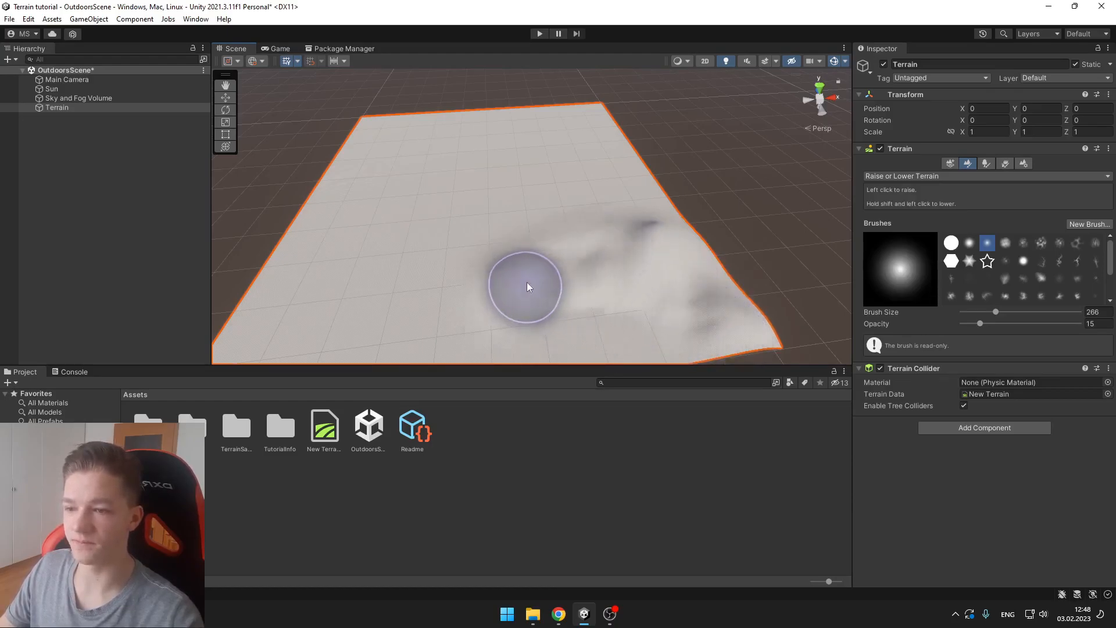
{"action": "right_click_drag", "start_coordinate": [527, 286], "coordinate": [601, 284]}
{"action": "mouse_move", "coordinate": [602, 284]}
{"action": "left_mouse_down"}
{"action": "mouse_move", "coordinate": [327, 259]}
{"action": "mouse_move", "coordinate": [513, 116]}
{"action": "mouse_move", "coordinate": [411, 162]}
{"action": "mouse_move", "coordinate": [550, 106]}
{"action": "mouse_move", "coordinate": [686, 118]}
{"action": "mouse_move", "coordinate": [399, 274]}
{"action": "mouse_move", "coordinate": [735, 186]}
{"action": "left_mouse_up"}
Raise rugged mountains across the rest of the terrain with a cloudy, irregular brush at opacity 36.
{"action": "left_click", "coordinate": [1005, 243]}
{"action": "left_click", "coordinate": [1023, 243]}
{"action": "mouse_move", "coordinate": [654, 273]}
{"action": "left_mouse_down"}
{"action": "mouse_move", "coordinate": [341, 294]}
{"action": "mouse_move", "coordinate": [568, 225]}
{"action": "mouse_move", "coordinate": [573, 135]}
{"action": "mouse_move", "coordinate": [665, 154]}
{"action": "left_mouse_up"}
{"action": "right_click_drag", "start_coordinate": [523, 273], "coordinate": [462, 276]}
{"action": "mouse_move", "coordinate": [462, 276]}
{"action": "left_mouse_down"}
{"action": "mouse_move", "coordinate": [523, 112]}
{"action": "mouse_move", "coordinate": [585, 145]}
{"action": "mouse_move", "coordinate": [436, 174]}
{"action": "mouse_move", "coordinate": [511, 125]}
{"action": "mouse_move", "coordinate": [526, 96]}
{"action": "mouse_move", "coordinate": [494, 124]}
{"action": "left_mouse_up"}
{"action": "right_click_drag", "start_coordinate": [593, 186], "coordinate": [643, 199]}
{"action": "mouse_move", "coordinate": [511, 170]}
{"action": "right_mouse_down"}
{"action": "mouse_move", "coordinate": [518, 182]}
{"action": "mouse_move", "coordinate": [467, 185]}
{"action": "mouse_move", "coordinate": [511, 170]}
{"action": "right_mouse_up"}
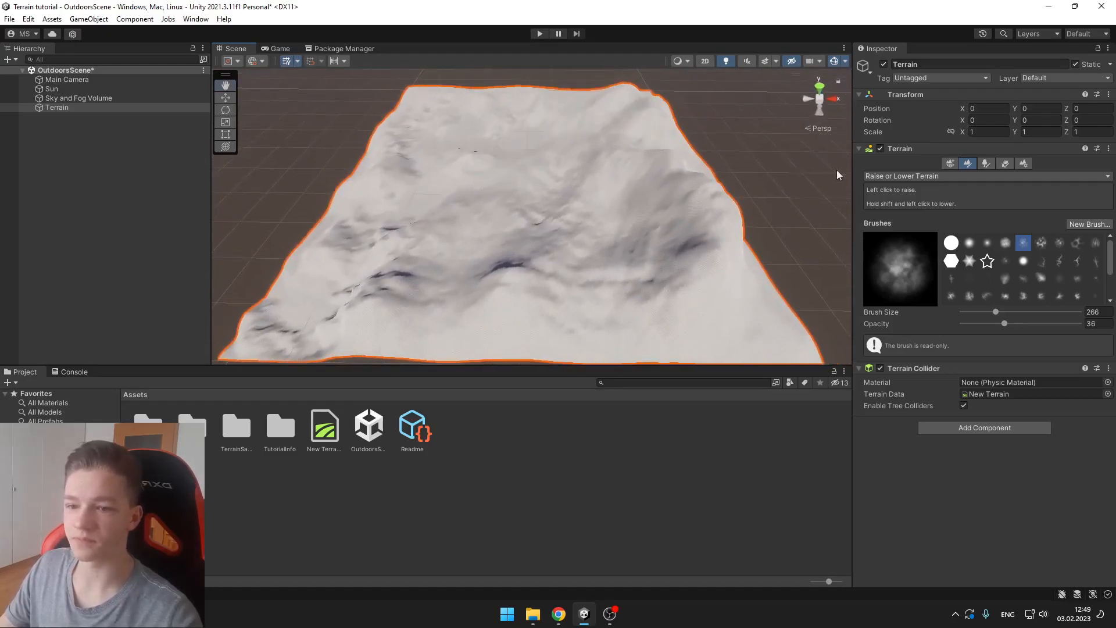
Try painting holes near the middle of the terrain, select the solid round brush, and undo the holes.
{"action": "left_click", "coordinate": [878, 175]}
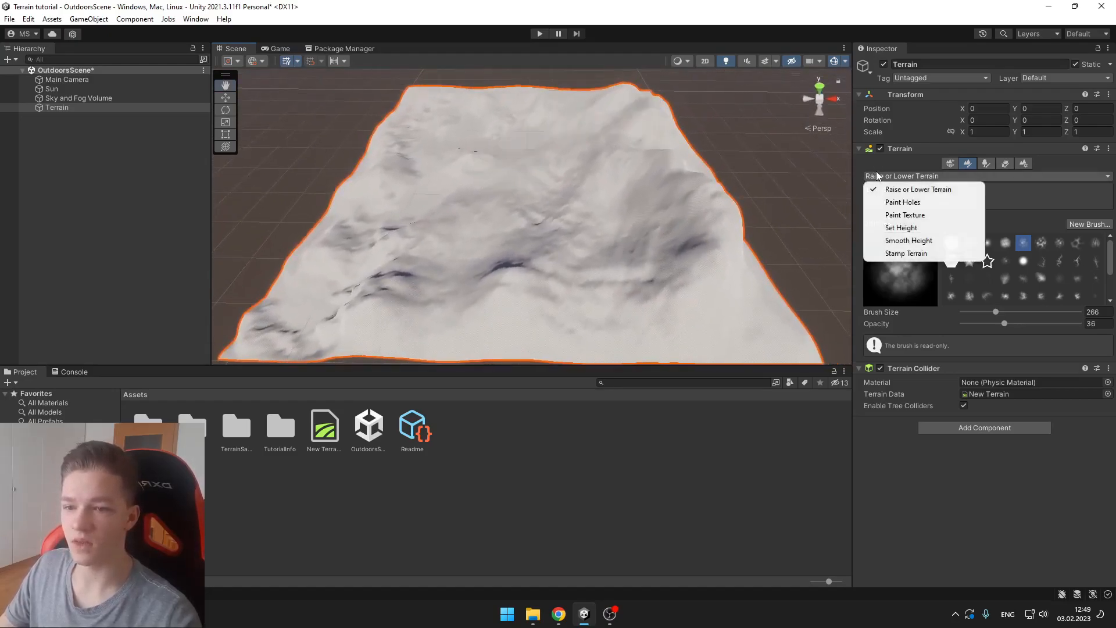
{"action": "left_click", "coordinate": [908, 202]}
{"action": "mouse_move", "coordinate": [535, 220]}
{"action": "left_mouse_down"}
{"action": "mouse_move", "coordinate": [568, 248]}
{"action": "mouse_move", "coordinate": [476, 220]}
{"action": "mouse_move", "coordinate": [511, 200]}
{"action": "mouse_move", "coordinate": [598, 257]}
{"action": "mouse_move", "coordinate": [554, 220]}
{"action": "left_mouse_up"}
{"action": "left_click", "coordinate": [950, 243]}
{"action": "key", "text": "ctrl+z"}
{"action": "key", "text": "ctrl+z"}
{"action": "key", "text": "ctrl+z"}
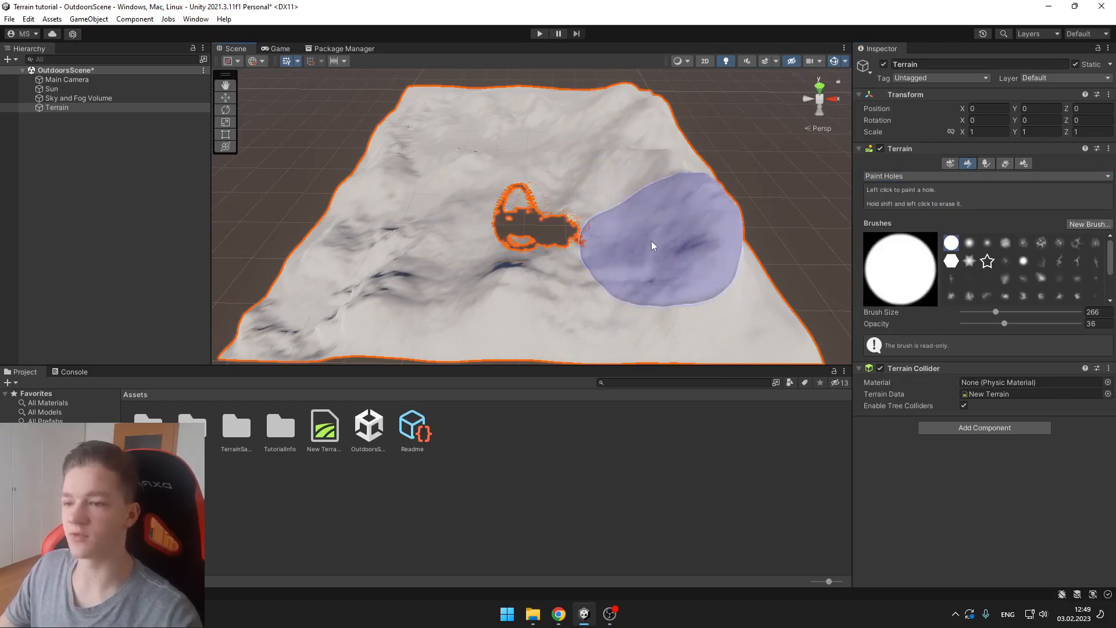
Create a first terrain layer for Paint Texture from the olive-green Grass_A texture, searching the textures for "grass".
{"action": "left_click", "coordinate": [941, 177]}
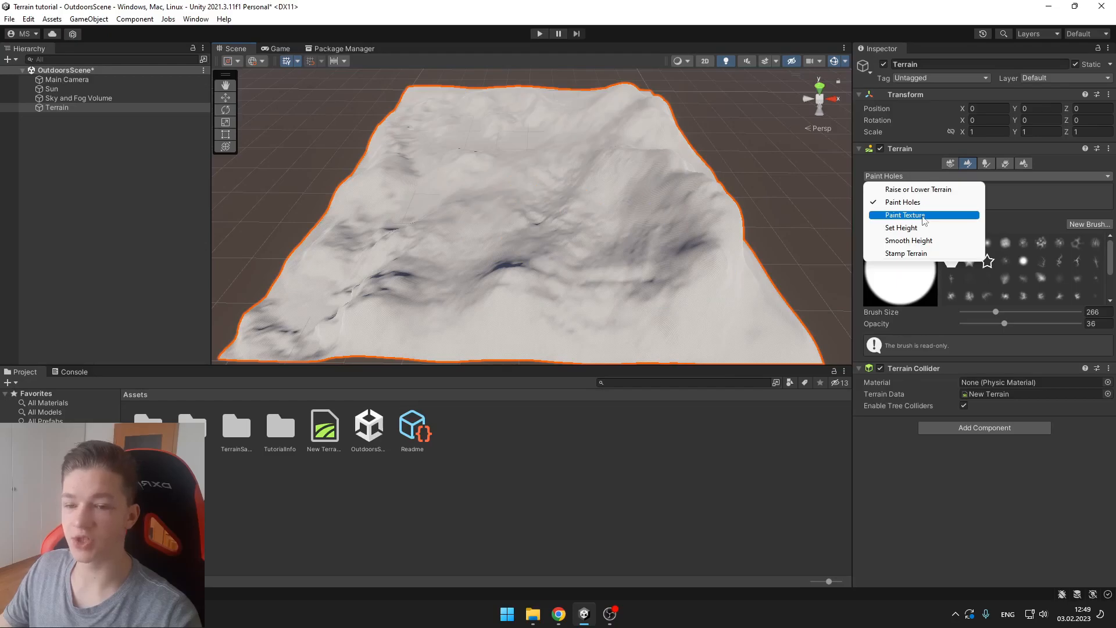
{"action": "left_click", "coordinate": [922, 215]}
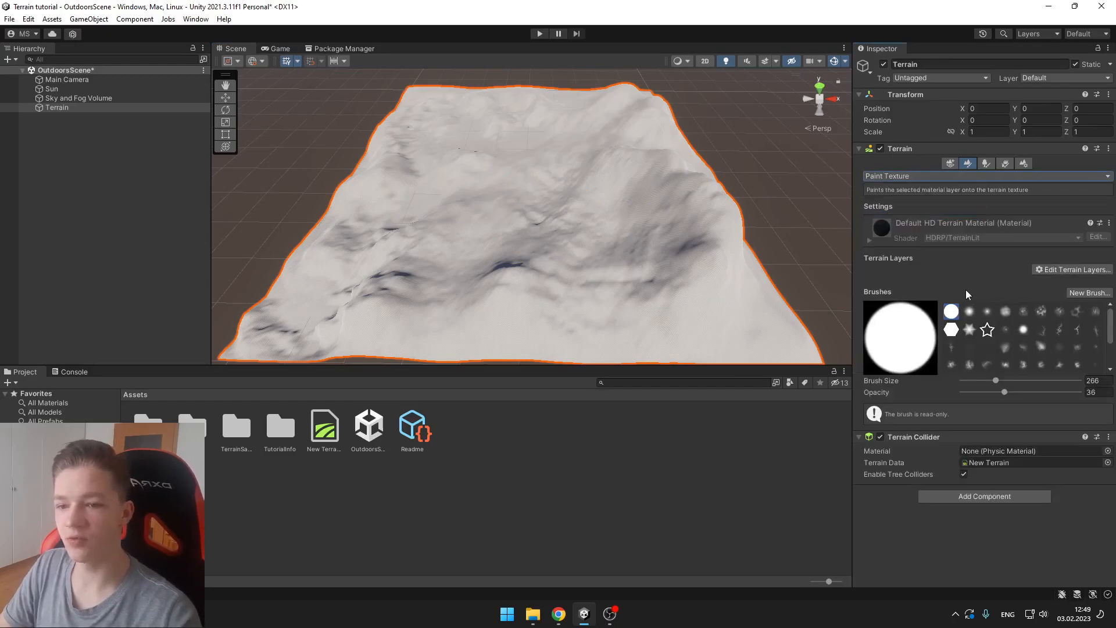
{"action": "left_click", "coordinate": [1059, 270]}
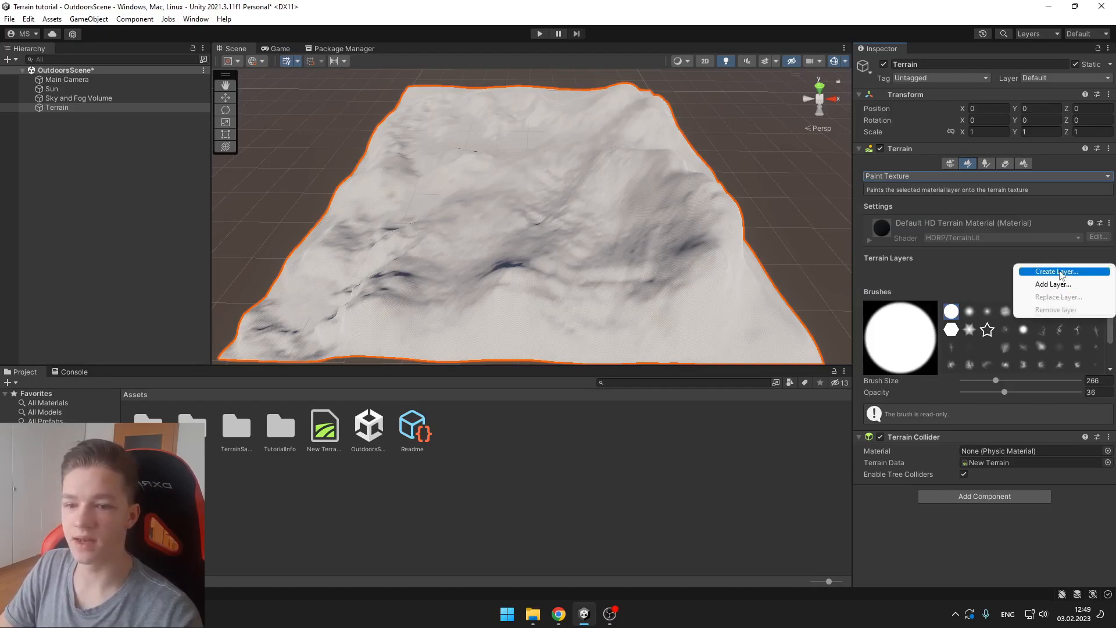
{"action": "left_click", "coordinate": [1061, 272]}
{"action": "left_click_drag", "start_coordinate": [1045, 260], "coordinate": [920, 227]}
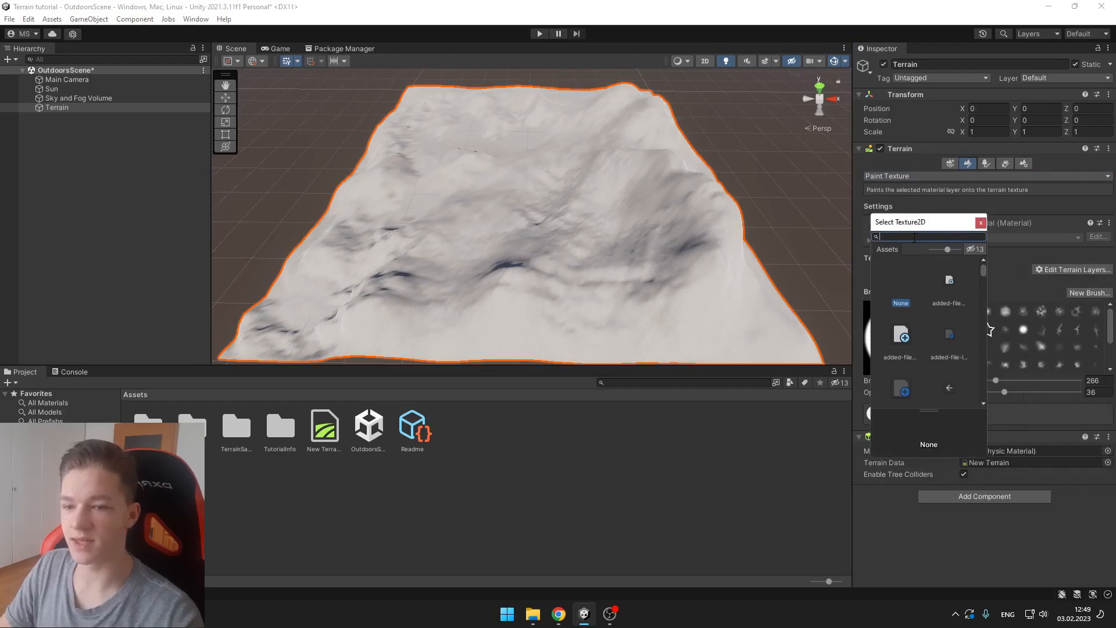
{"action": "type", "text": "graft"}
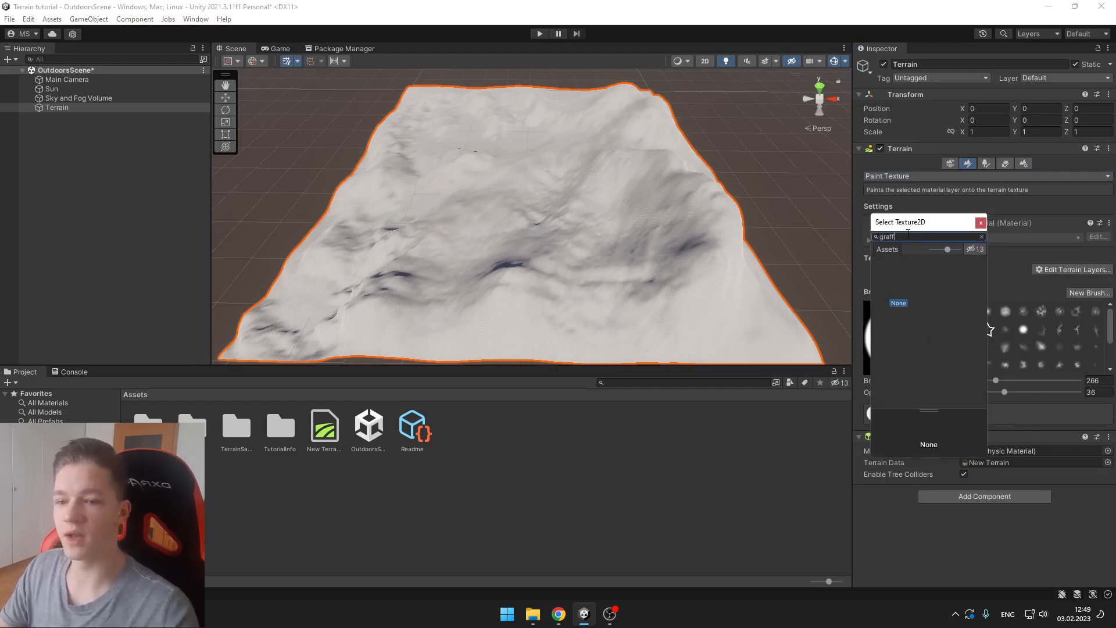
{"action": "key", "text": "BackSpace"}
{"action": "key", "text": "BackSpace"}
{"action": "type", "text": "ss"}
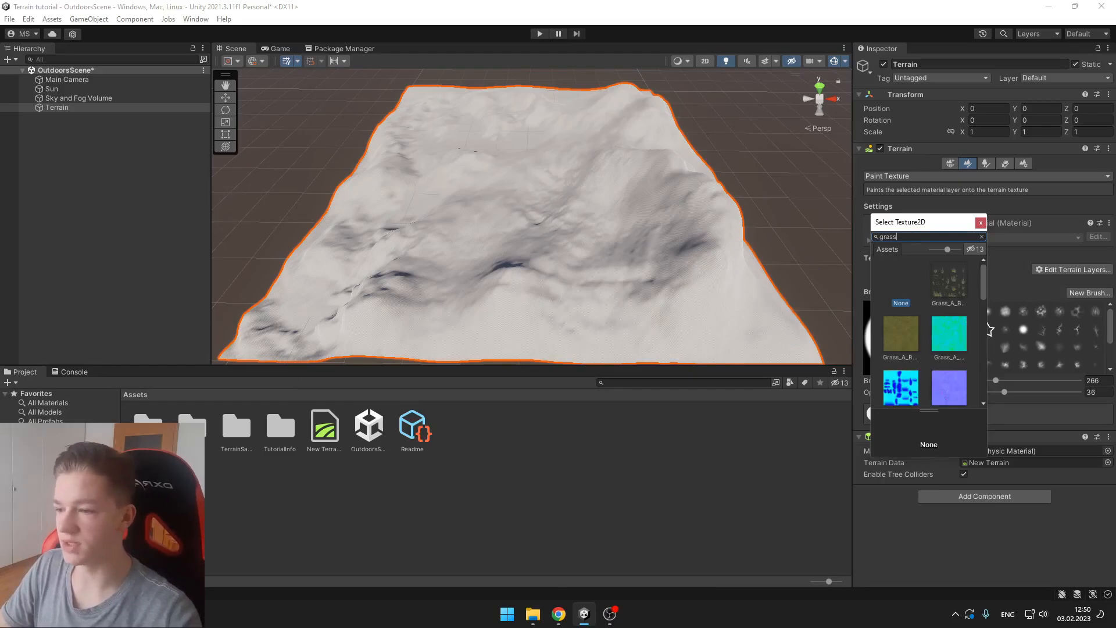
{"action": "double_click", "coordinate": [902, 334]}
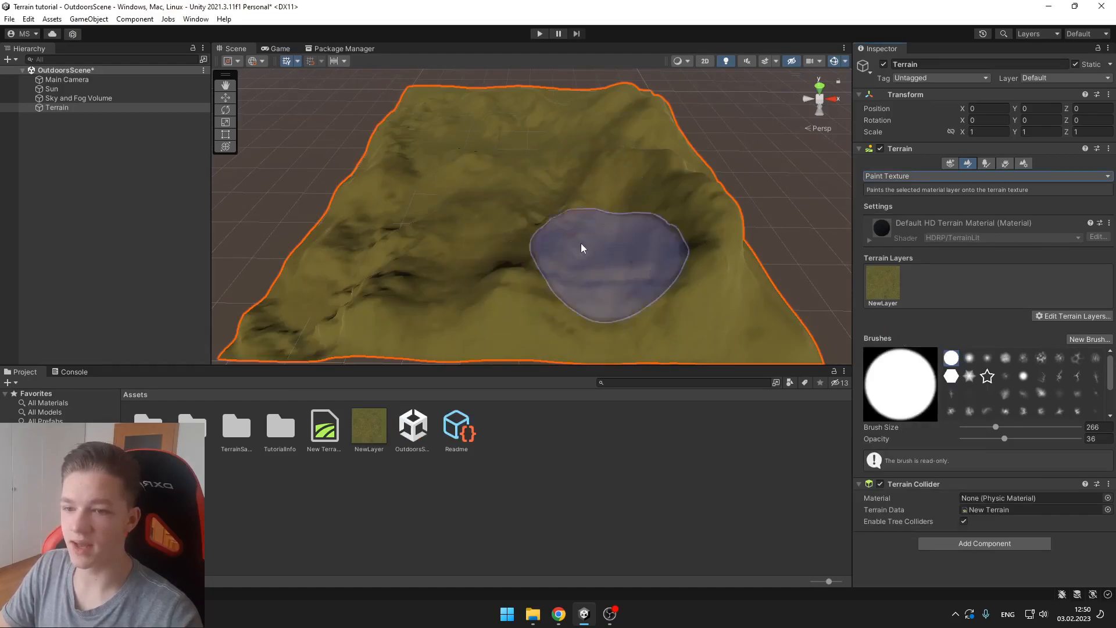
Create a second terrain layer from the white Snow base texture, searching the textures for "snow", and select it for painting.
{"action": "right_click_drag", "start_coordinate": [538, 225], "coordinate": [581, 233]}
{"action": "left_click", "coordinate": [1069, 322]}
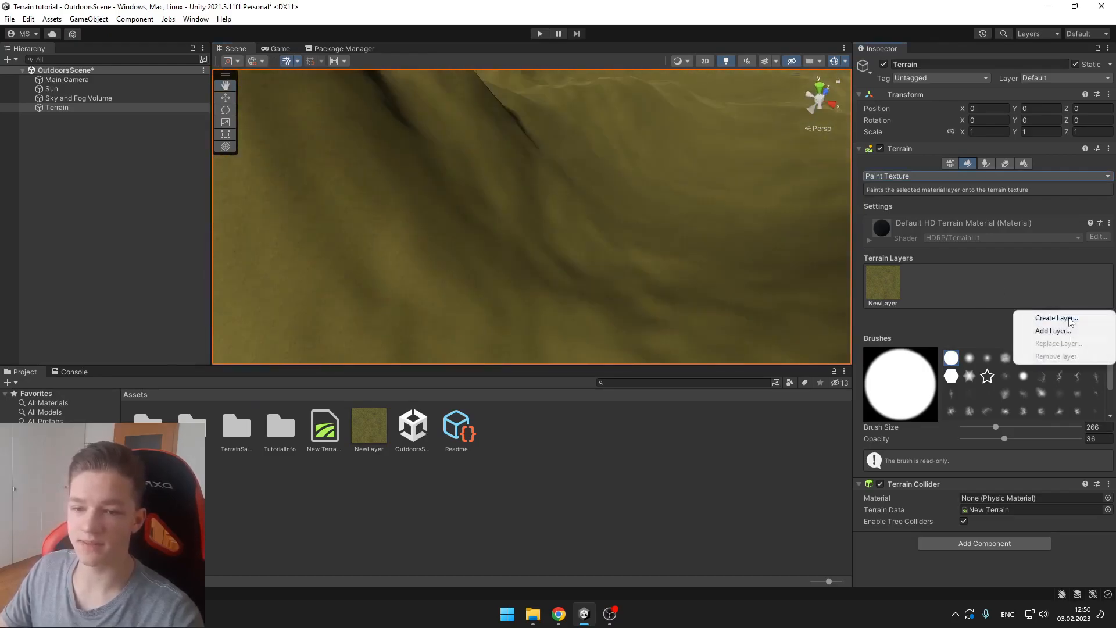
{"action": "left_click", "coordinate": [1038, 317]}
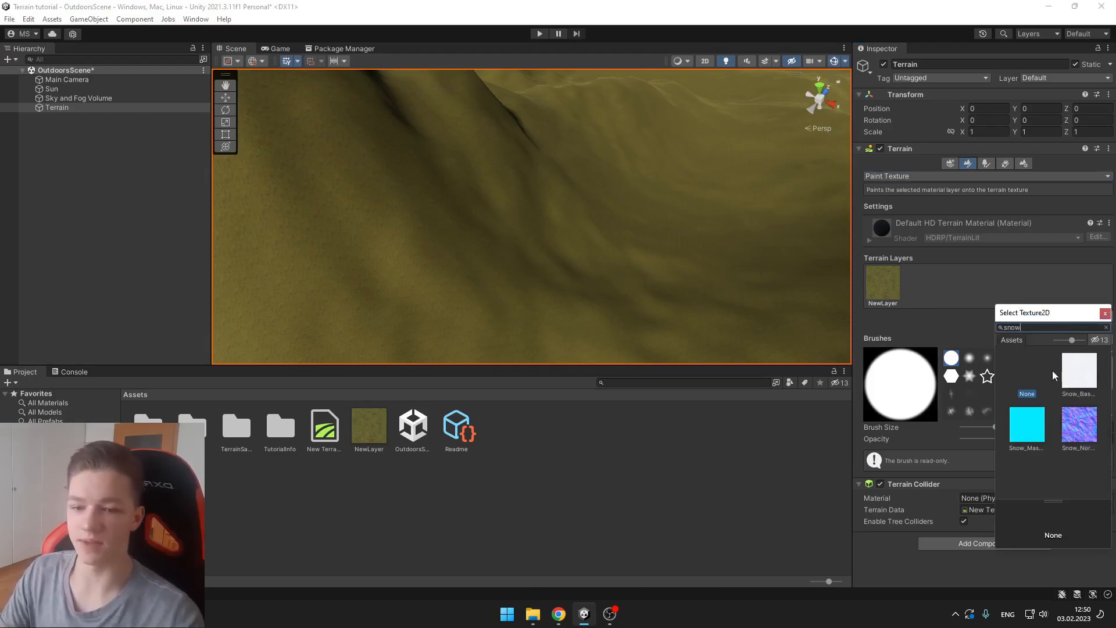
{"action": "double_click", "coordinate": [1073, 374]}
{"action": "left_click", "coordinate": [918, 282]}
{"action": "left_click_drag", "start_coordinate": [645, 202], "coordinate": [587, 212], "text": "alt"}
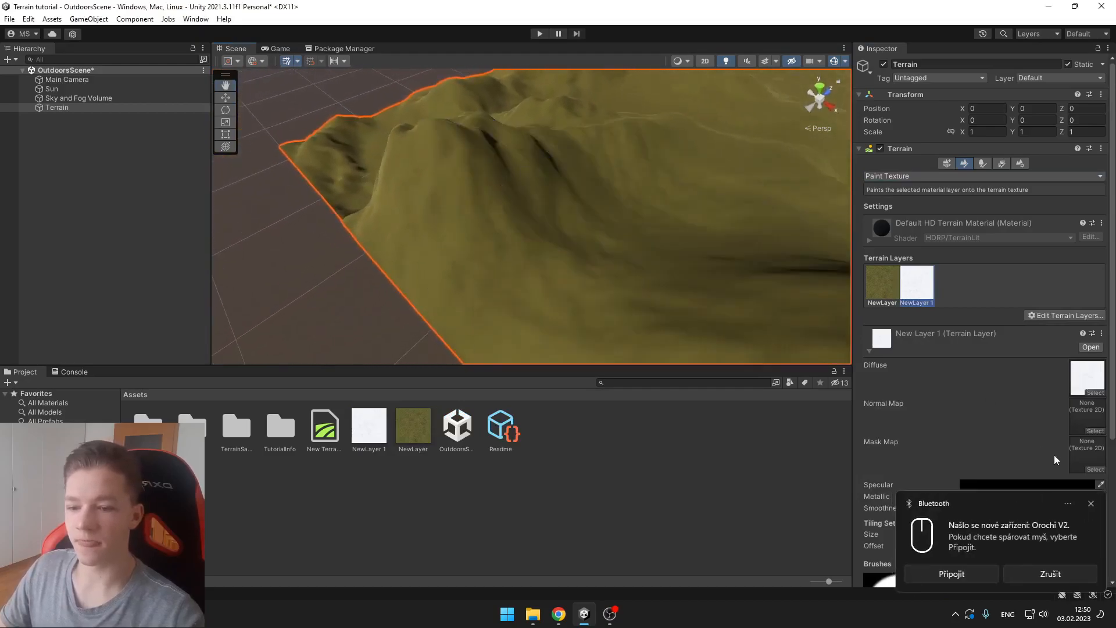
{"action": "left_click", "coordinate": [1091, 504]}
Set the brush size to 6 and the opacity to 17.3, and paint snow across the tall mountain's upper slope.
{"action": "scroll", "coordinate": [984, 531], "scroll_direction": "down", "scroll_amount": 3}
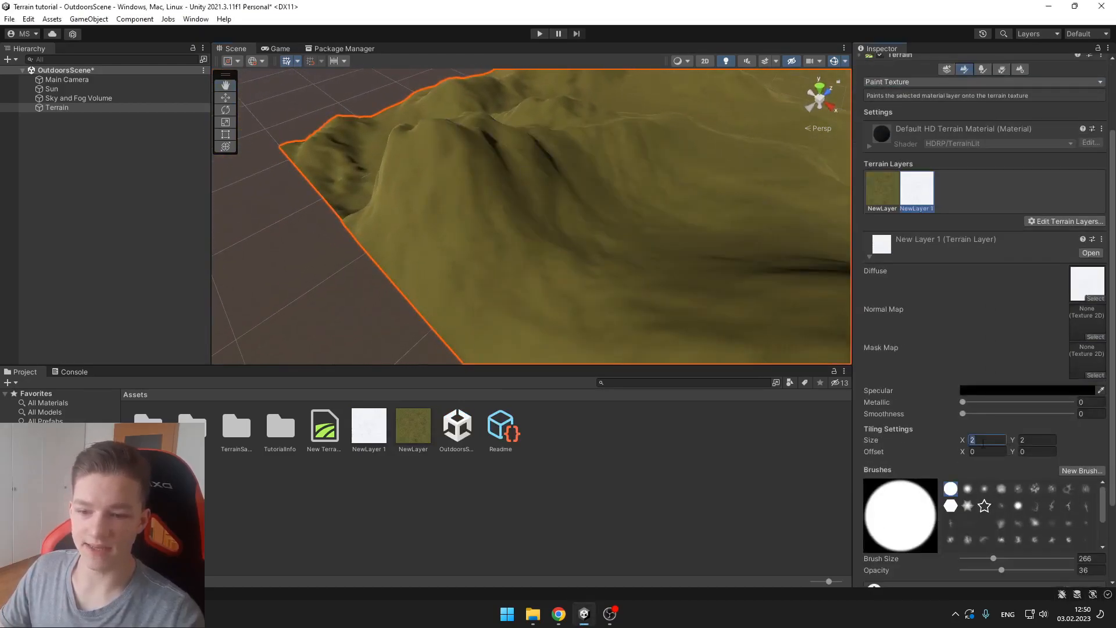
{"action": "scroll", "coordinate": [1023, 452], "scroll_direction": "down", "scroll_amount": 4}
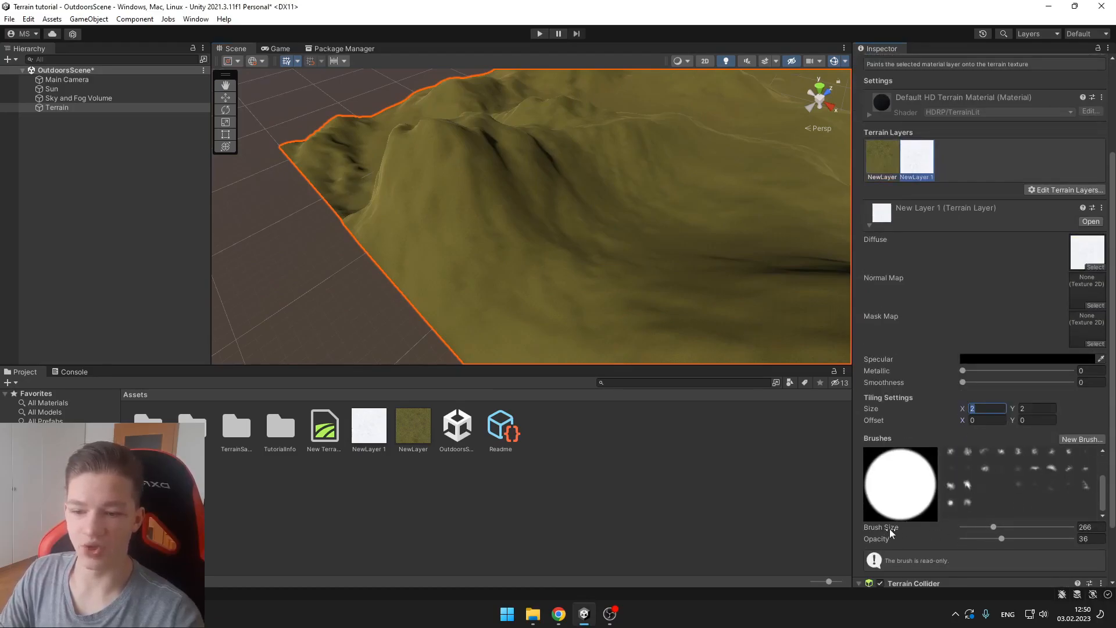
{"action": "left_click_drag", "start_coordinate": [996, 541], "coordinate": [995, 539]}
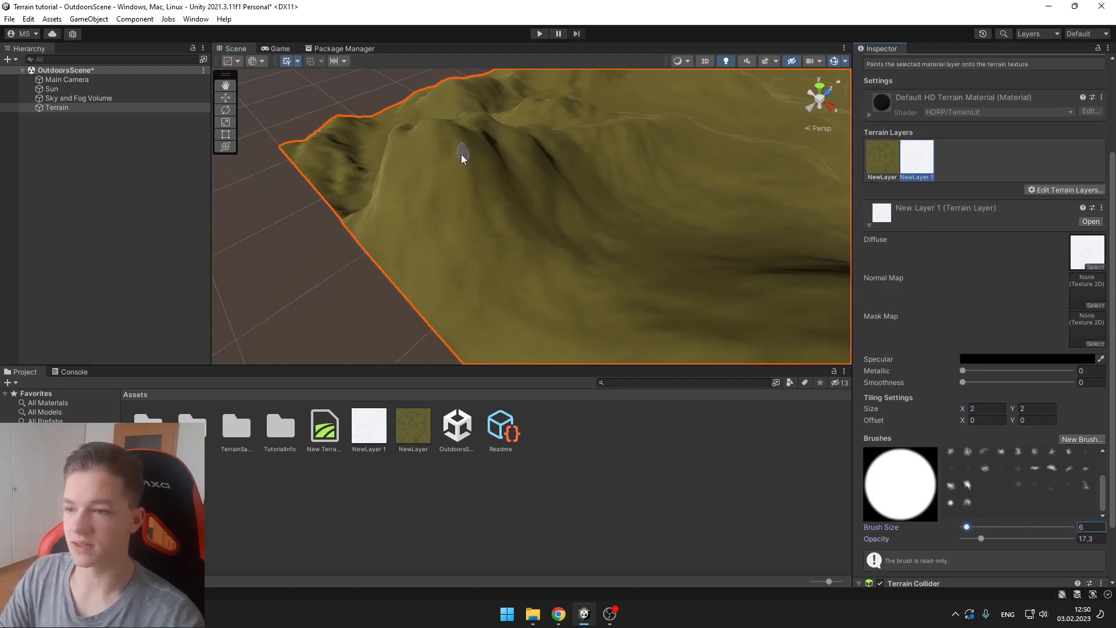
{"action": "left_click_drag", "start_coordinate": [461, 153], "coordinate": [441, 158]}
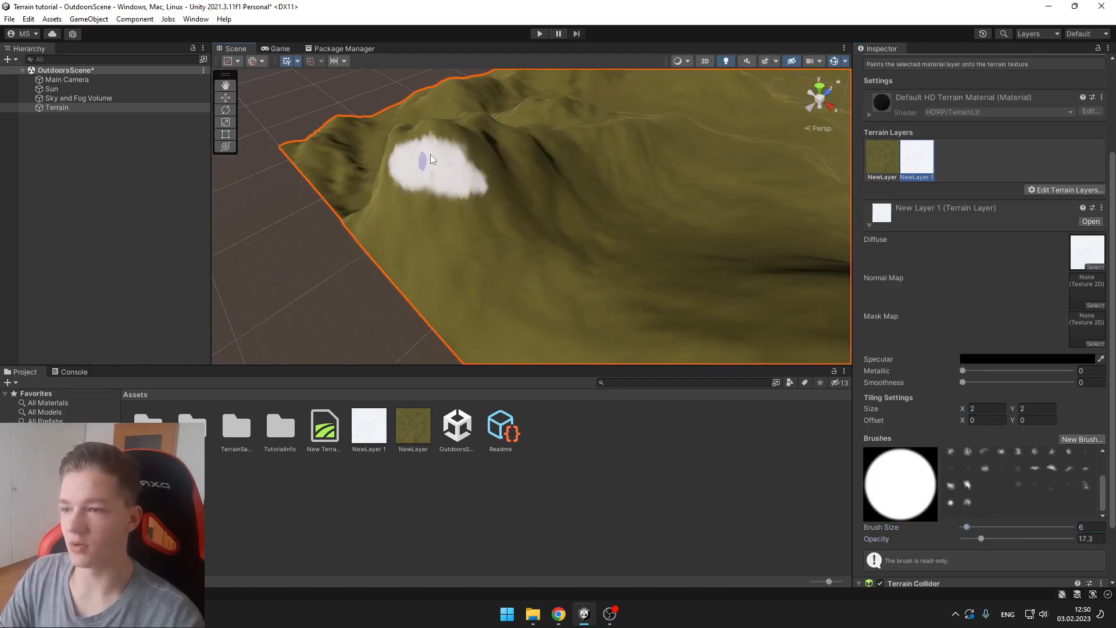
Raise the terrain's Control Texture Resolution to at least 1024 x 1024 in the Terrain Settings.
{"action": "scroll", "coordinate": [933, 233], "scroll_direction": "up", "scroll_amount": 5}
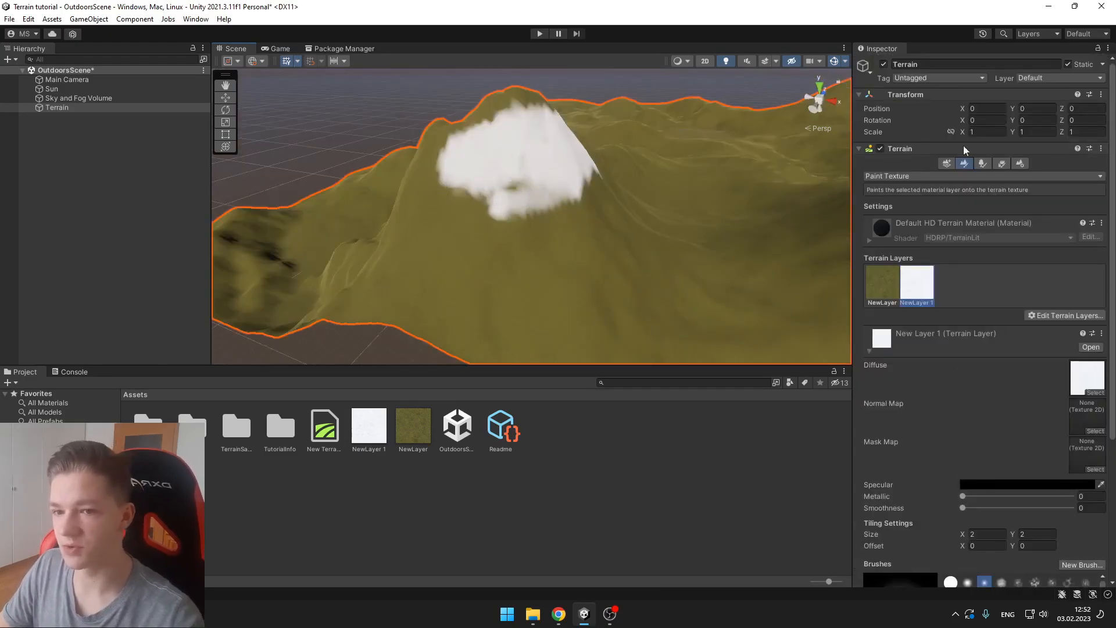
{"action": "left_click", "coordinate": [1020, 163]}
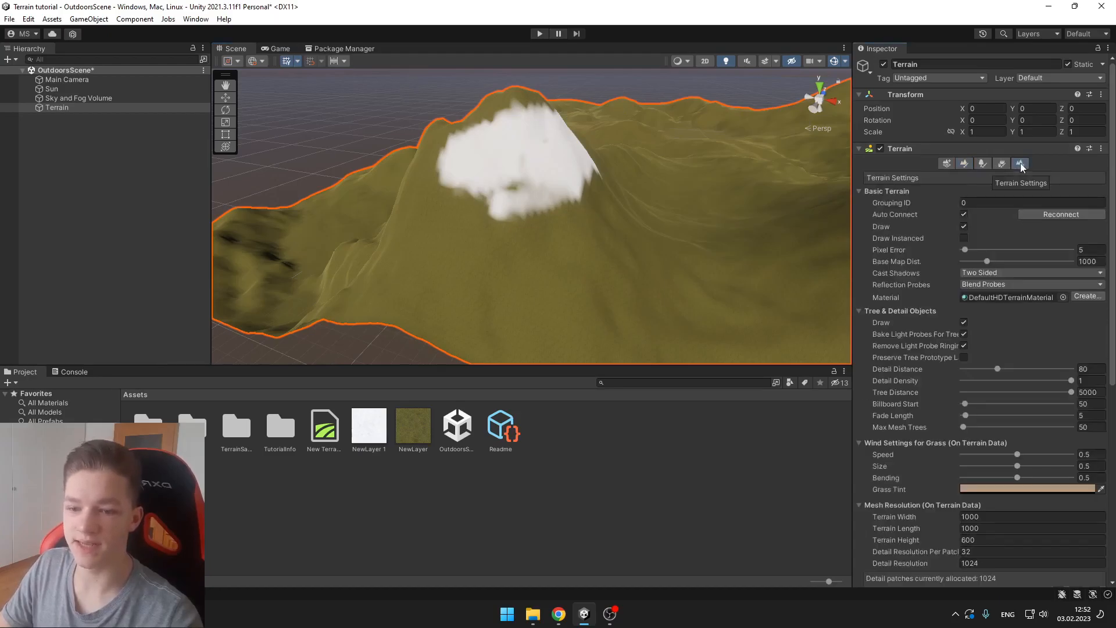
{"action": "scroll", "coordinate": [880, 433], "scroll_direction": "down", "scroll_amount": 3}
{"action": "scroll", "coordinate": [889, 430], "scroll_direction": "down", "scroll_amount": 3}
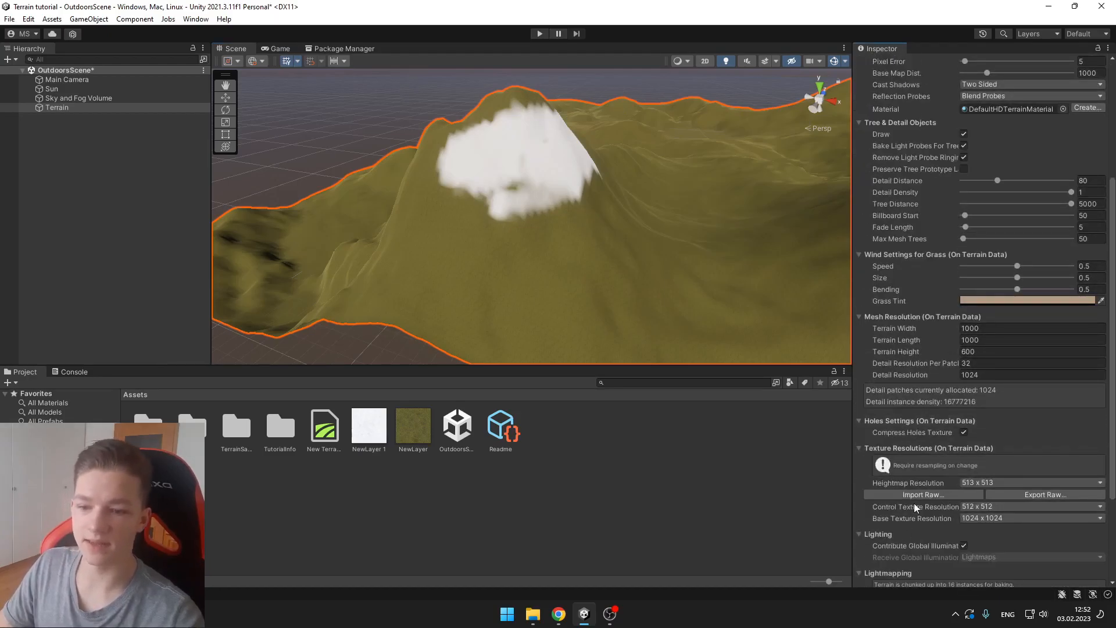
{"action": "left_click", "coordinate": [983, 506]}
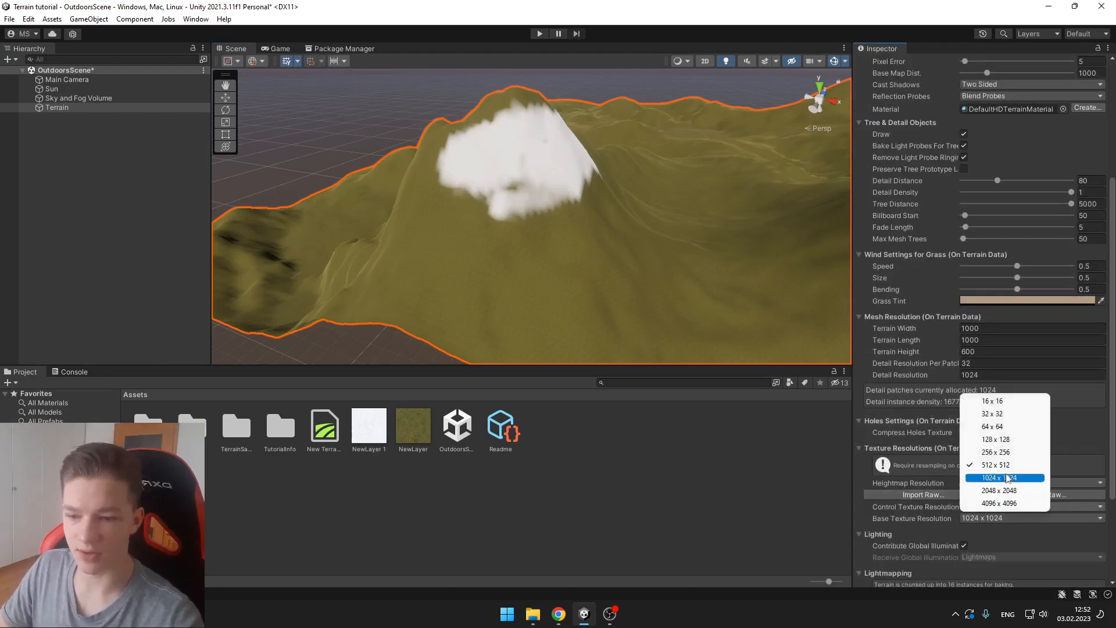
{"action": "left_click", "coordinate": [986, 491]}
{"action": "left_click", "coordinate": [978, 518]}
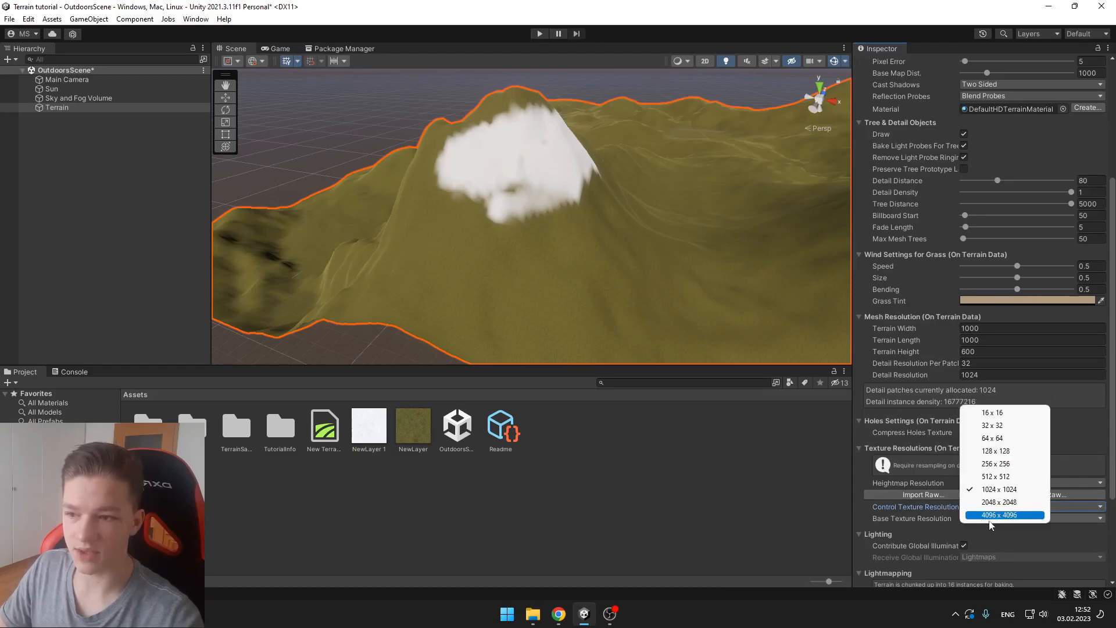
{"action": "left_click", "coordinate": [1014, 508]}
{"action": "scroll", "coordinate": [995, 174], "scroll_direction": "up", "scroll_amount": 5}
{"action": "scroll", "coordinate": [988, 170], "scroll_direction": "up", "scroll_amount": 1}
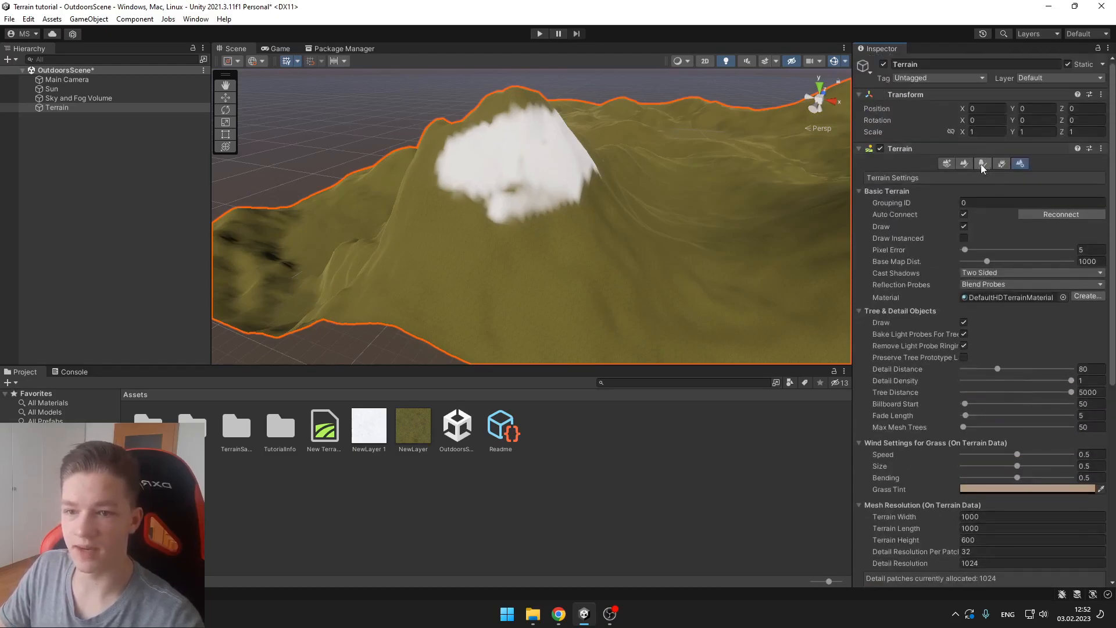
Return to Paint Texture and cover the mountain peak and ridges with snow using a soft round brush, reducing its size to 47.
{"action": "left_click", "coordinate": [966, 164]}
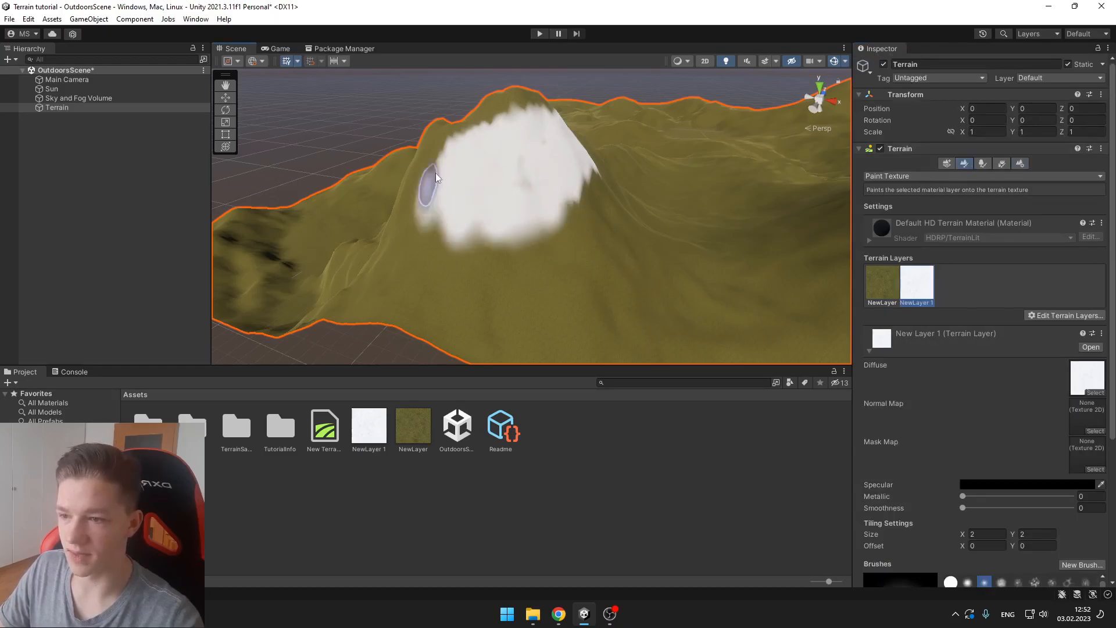
{"action": "left_click_drag", "start_coordinate": [572, 178], "coordinate": [553, 219]}
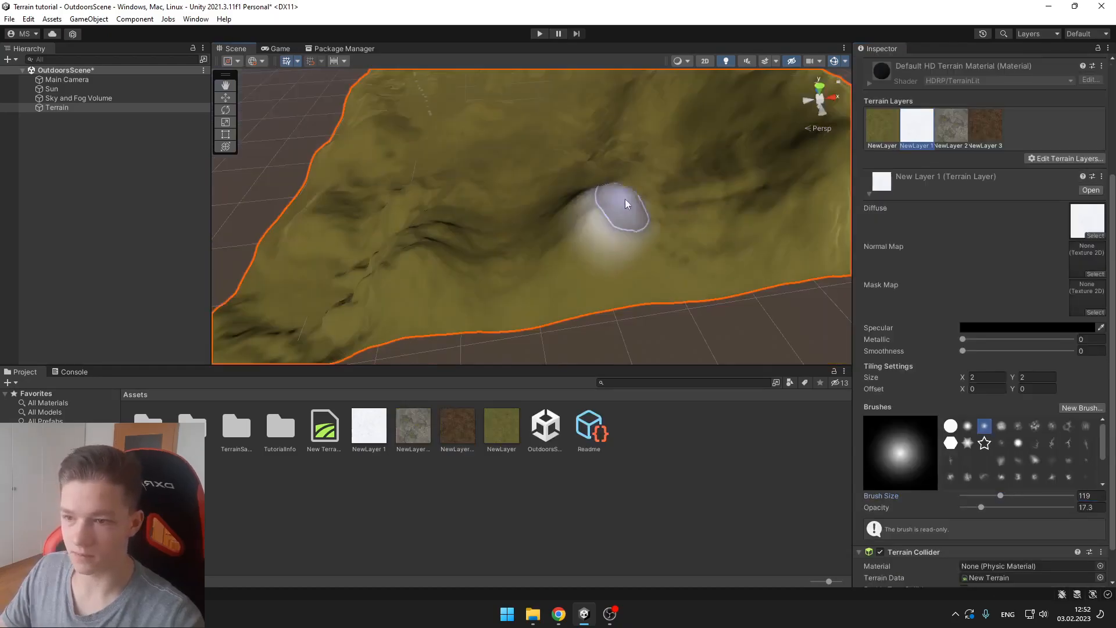
{"action": "scroll", "coordinate": [628, 200], "scroll_direction": "down", "scroll_amount": 3}
{"action": "left_click_drag", "start_coordinate": [567, 278], "coordinate": [568, 230]}
{"action": "left_click_drag", "start_coordinate": [729, 146], "coordinate": [680, 86]}
{"action": "right_click_drag", "start_coordinate": [668, 110], "coordinate": [662, 78]}
{"action": "left_click_drag", "start_coordinate": [651, 129], "coordinate": [574, 142]}
{"action": "scroll", "coordinate": [551, 128], "scroll_direction": "up", "scroll_amount": 5}
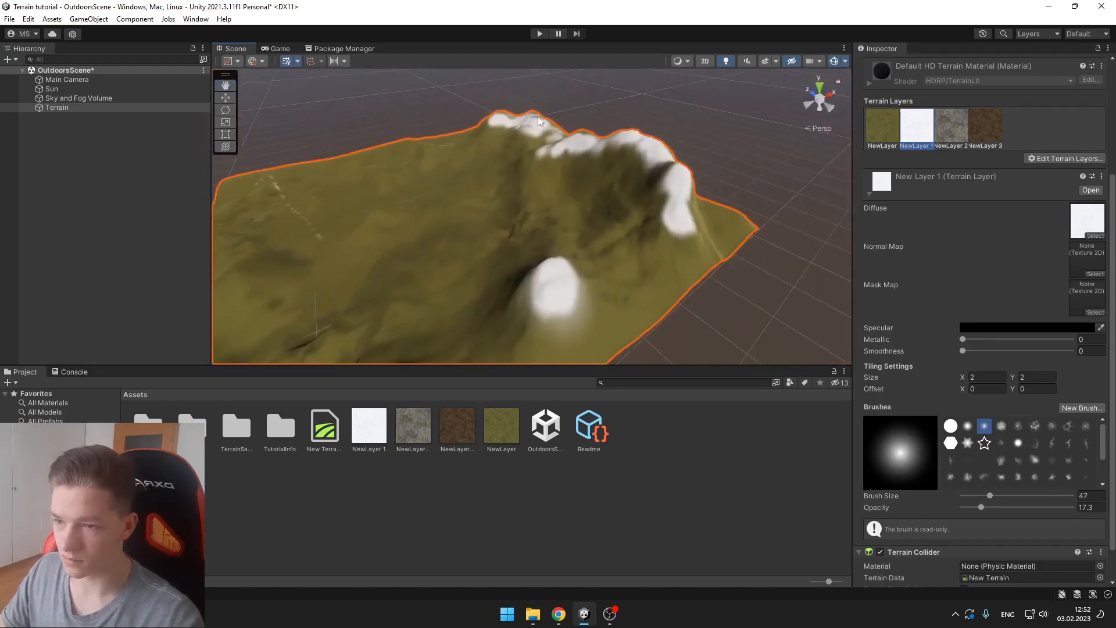
Paint the grey rock layer on the slopes below the snow caps, and add brown soil patches around the mountains.
{"action": "left_click", "coordinate": [951, 125]}
{"action": "mouse_move", "coordinate": [744, 250]}
{"action": "left_mouse_down"}
{"action": "mouse_move", "coordinate": [764, 244]}
{"action": "mouse_move", "coordinate": [684, 137]}
{"action": "mouse_move", "coordinate": [598, 291]}
{"action": "left_mouse_up"}
{"action": "left_click", "coordinate": [986, 125]}
{"action": "mouse_move", "coordinate": [668, 267]}
{"action": "left_mouse_down"}
{"action": "mouse_move", "coordinate": [492, 289]}
{"action": "mouse_move", "coordinate": [526, 227]}
{"action": "mouse_move", "coordinate": [680, 169]}
{"action": "mouse_move", "coordinate": [643, 142]}
{"action": "mouse_move", "coordinate": [667, 207]}
{"action": "mouse_move", "coordinate": [730, 254]}
{"action": "mouse_move", "coordinate": [705, 288]}
{"action": "left_mouse_up"}
{"action": "right_click_drag", "start_coordinate": [651, 293], "coordinate": [688, 269]}
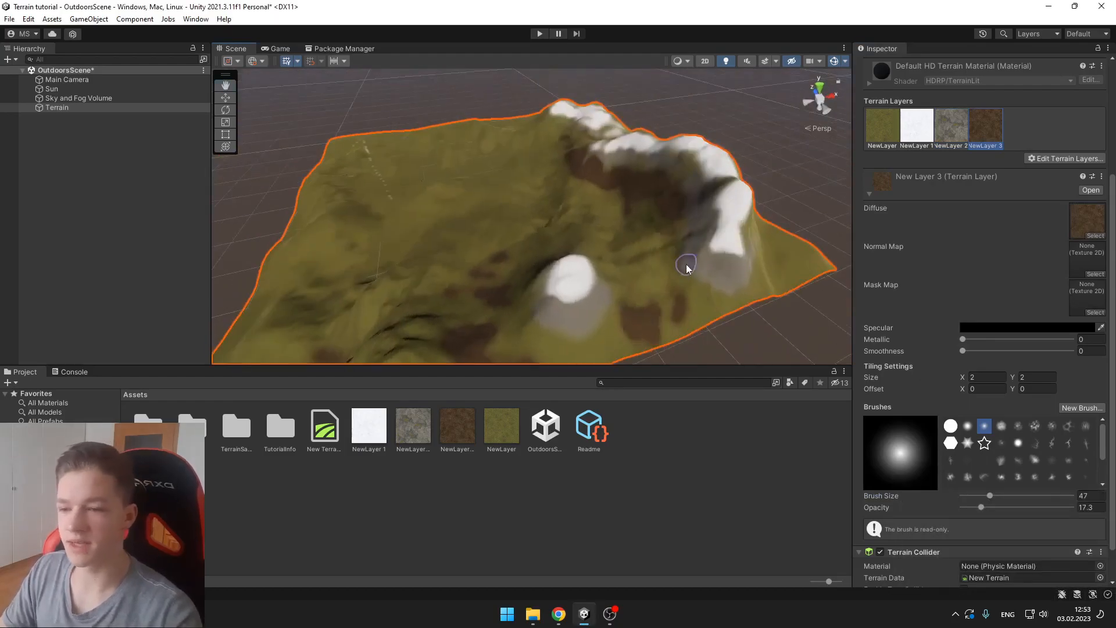
{"action": "mouse_move", "coordinate": [621, 234]}
{"action": "right_mouse_down"}
{"action": "mouse_move", "coordinate": [668, 316]}
{"action": "mouse_move", "coordinate": [764, 311]}
{"action": "mouse_move", "coordinate": [438, 247]}
{"action": "mouse_move", "coordinate": [486, 242]}
{"action": "mouse_move", "coordinate": [497, 258]}
{"action": "mouse_move", "coordinate": [758, 232]}
{"action": "right_mouse_up"}
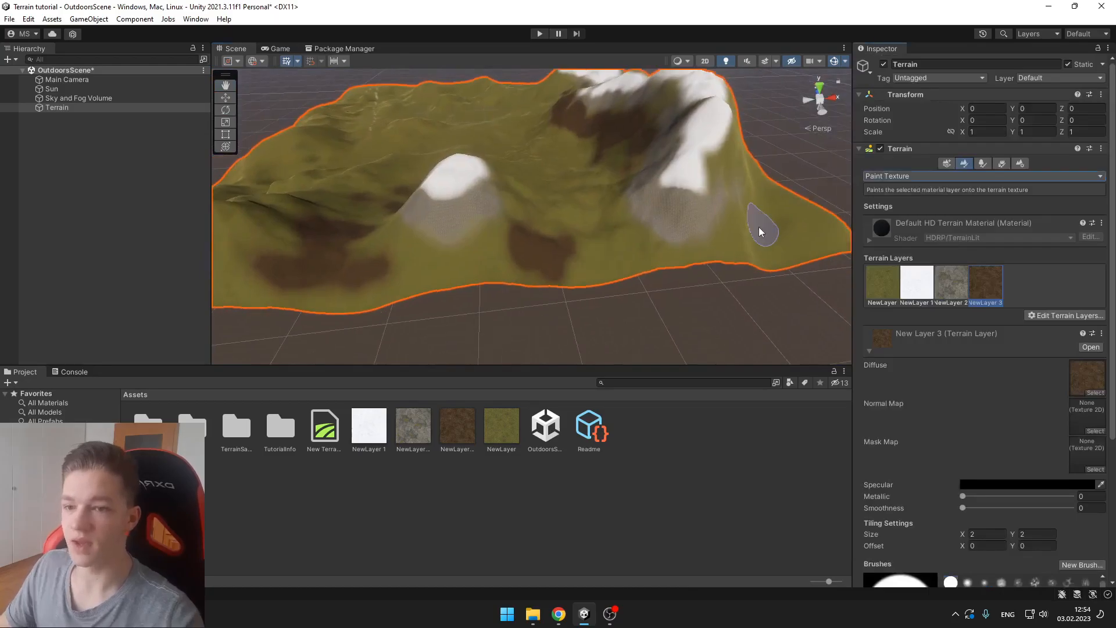
Try the Set Height tool at height 100 and opacity 28 on the ground between the two snowy mountains.
{"action": "left_click", "coordinate": [898, 176]}
{"action": "left_click", "coordinate": [914, 229]}
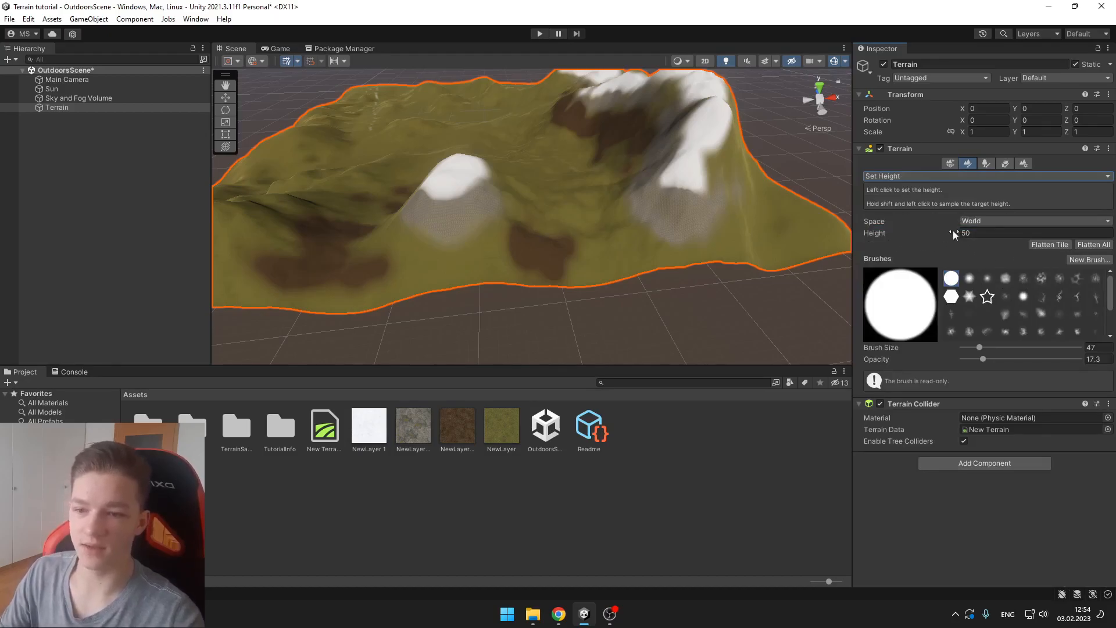
{"action": "type", "text": "100"}
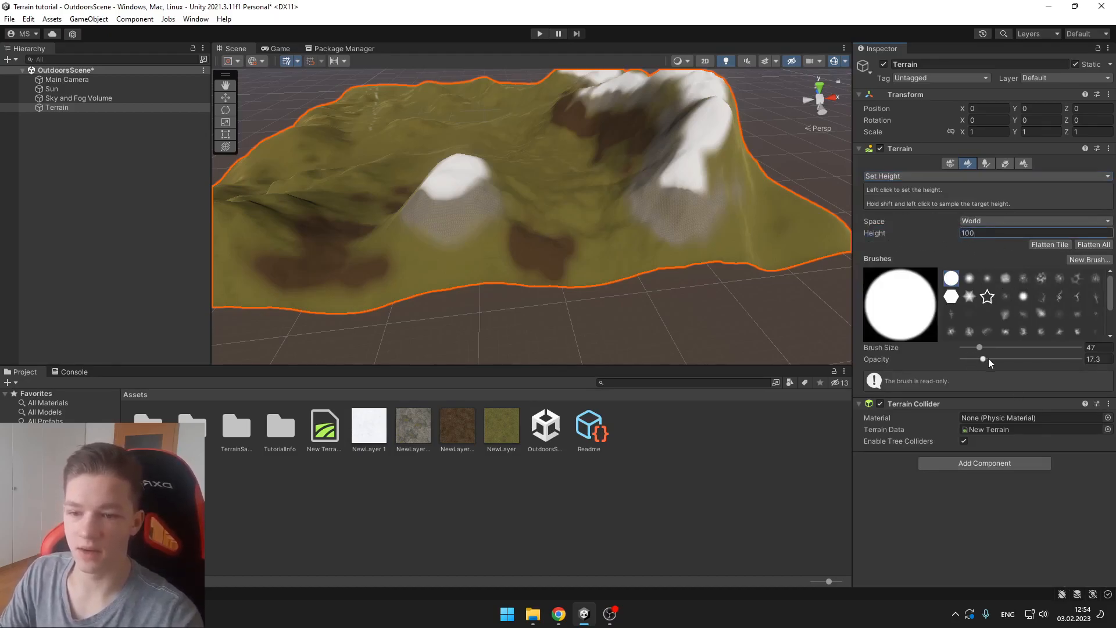
{"action": "mouse_move", "coordinate": [611, 215]}
{"action": "left_mouse_down"}
{"action": "mouse_move", "coordinate": [590, 242]}
{"action": "mouse_move", "coordinate": [543, 249]}
{"action": "mouse_move", "coordinate": [581, 215]}
{"action": "mouse_move", "coordinate": [613, 222]}
{"action": "left_mouse_up"}
Try the Smooth Height tool on the snow-covered ridge with brush size 47 and opacity 28.
{"action": "left_click", "coordinate": [929, 177]}
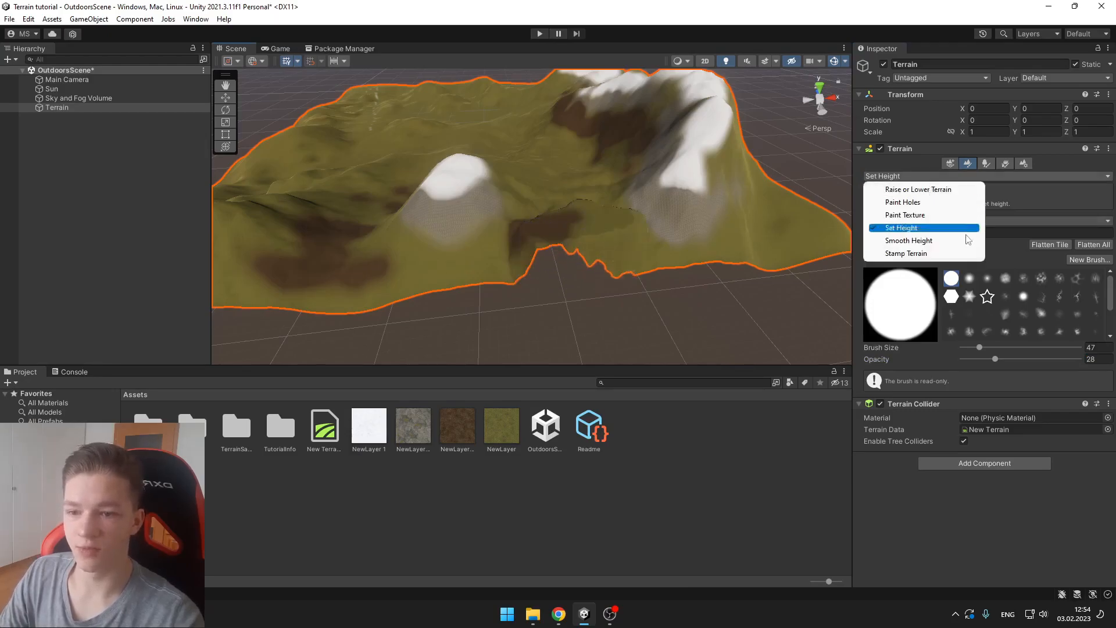
{"action": "left_click", "coordinate": [922, 241]}
{"action": "left_click_drag", "start_coordinate": [706, 154], "coordinate": [715, 169]}
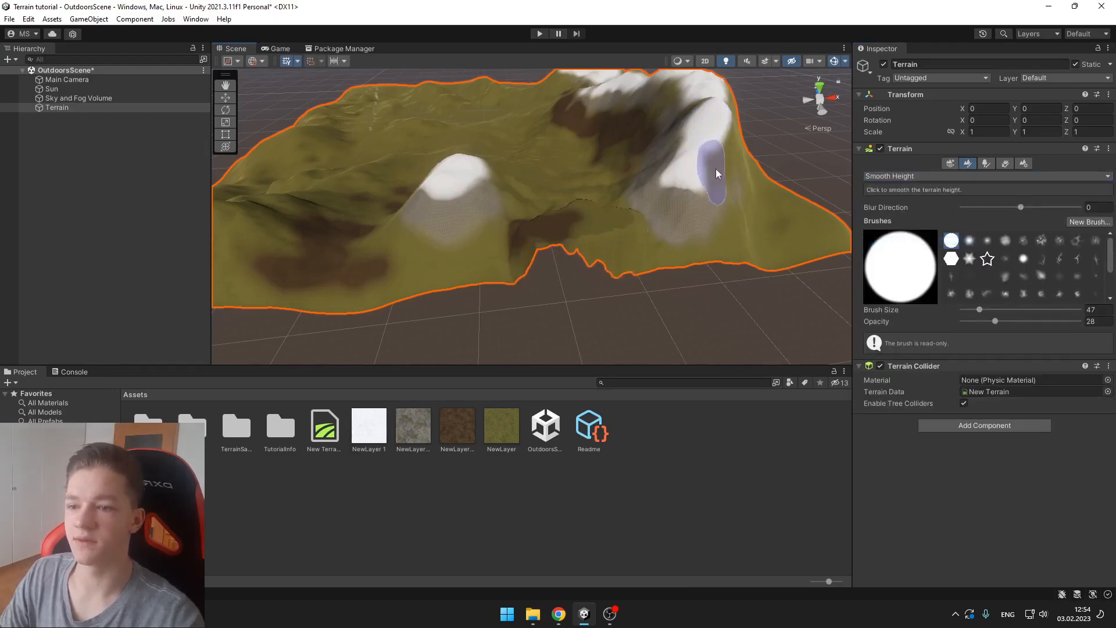
{"action": "left_click", "coordinate": [922, 177]}
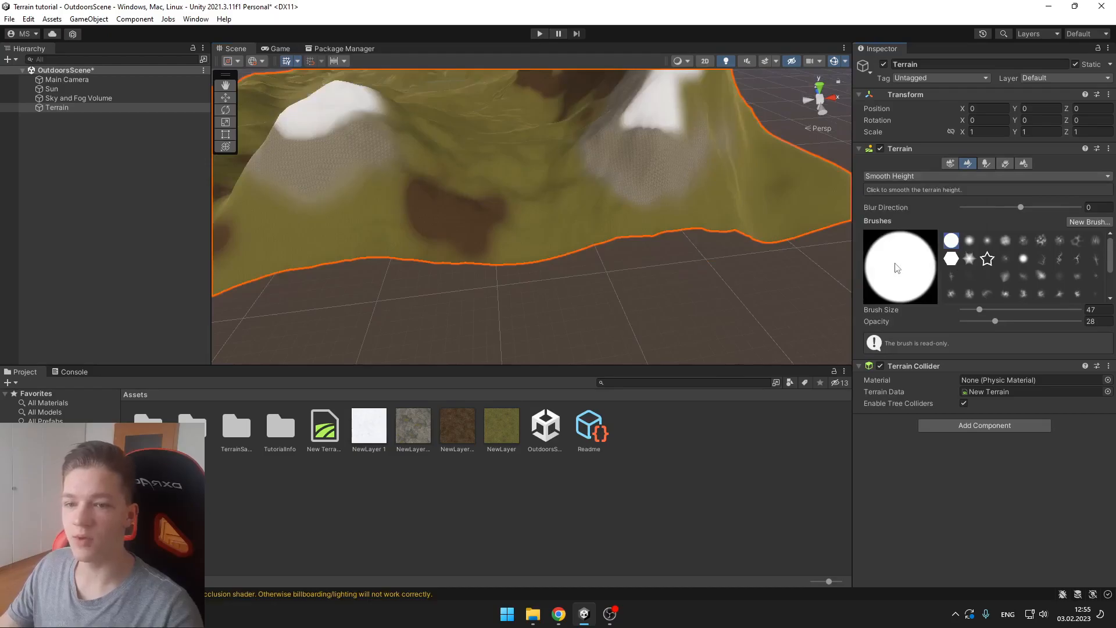
Add the Coconut_Palm_Tree01 prefab as a tree type for Paint Trees.
{"action": "left_click", "coordinate": [990, 165]}
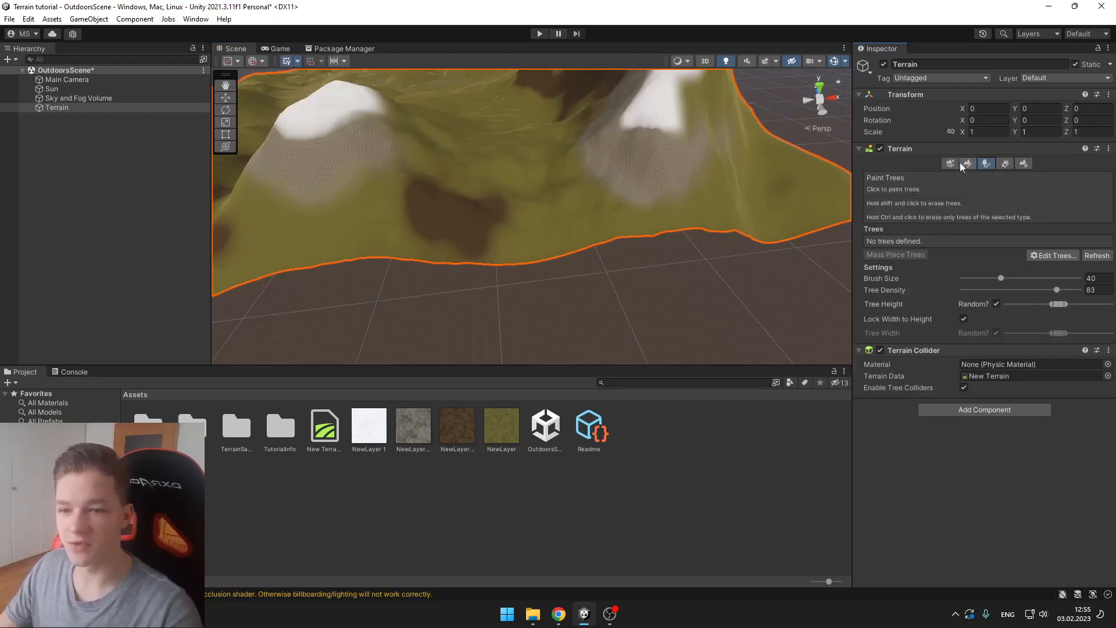
{"action": "left_click", "coordinate": [1042, 257]}
{"action": "left_click", "coordinate": [1082, 255]}
{"action": "left_click", "coordinate": [917, 244]}
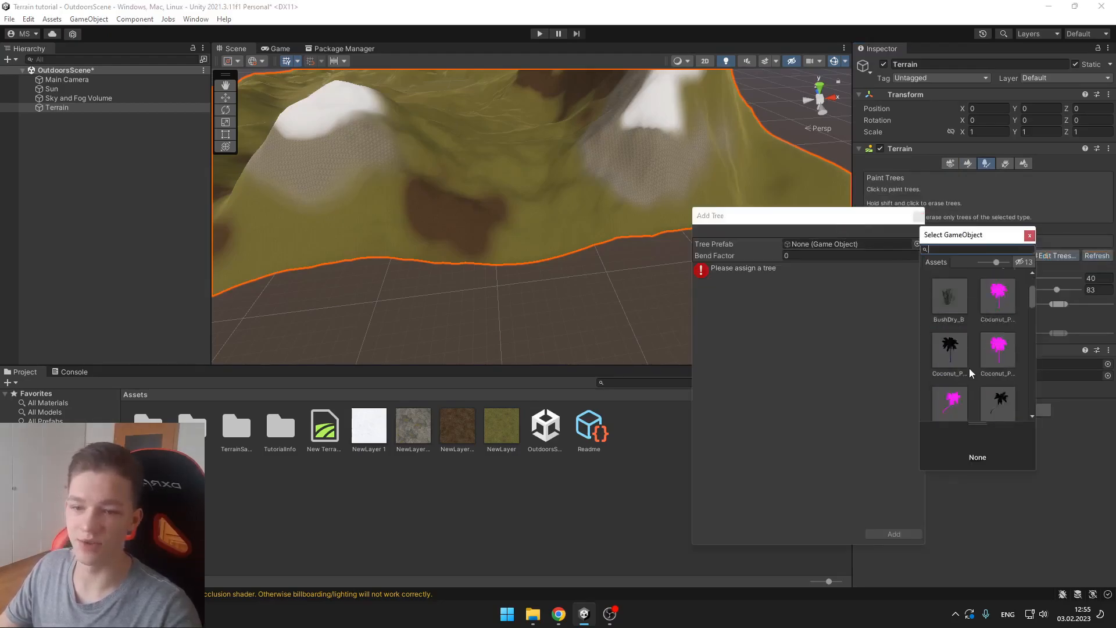
{"action": "double_click", "coordinate": [953, 299]}
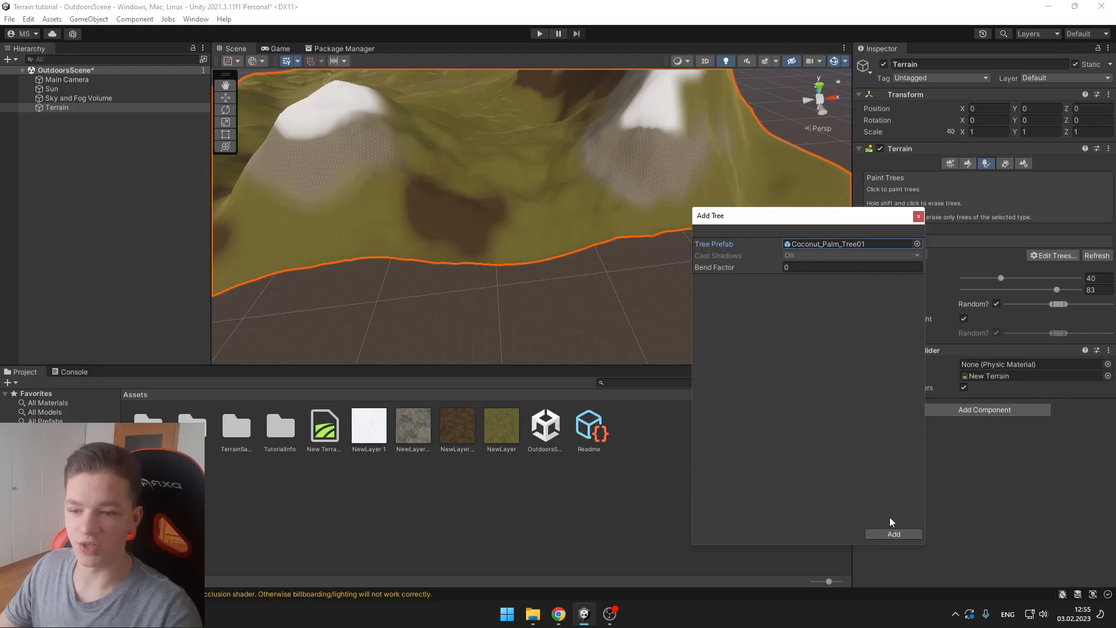
{"action": "left_click", "coordinate": [894, 534]}
Paint three clusters of palm trees on the grassy slopes between the mountains at brush size 40 and density 83.
{"action": "left_click", "coordinate": [550, 201]}
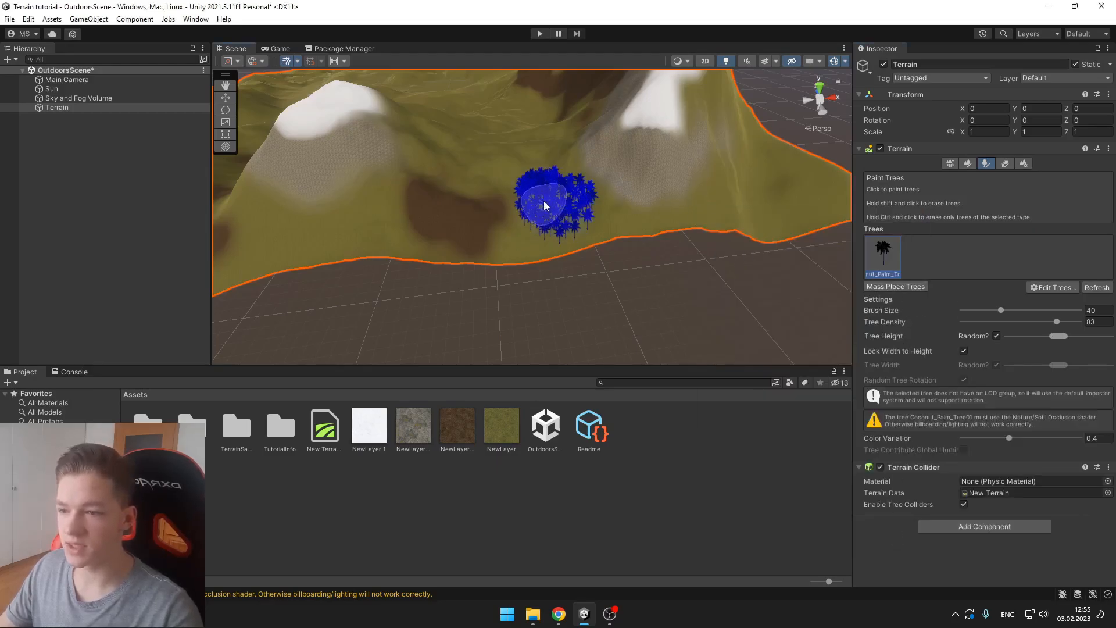
{"action": "left_click", "coordinate": [486, 161]}
{"action": "left_click", "coordinate": [379, 190]}
{"action": "mouse_move", "coordinate": [445, 231]}
{"action": "right_mouse_down"}
{"action": "mouse_move", "coordinate": [411, 197]}
{"action": "mouse_move", "coordinate": [535, 217]}
{"action": "mouse_move", "coordinate": [469, 182]}
{"action": "mouse_move", "coordinate": [483, 172]}
{"action": "mouse_move", "coordinate": [482, 182]}
{"action": "right_mouse_up"}
{"action": "key", "text": "w"}
{"action": "key", "text": "s"}
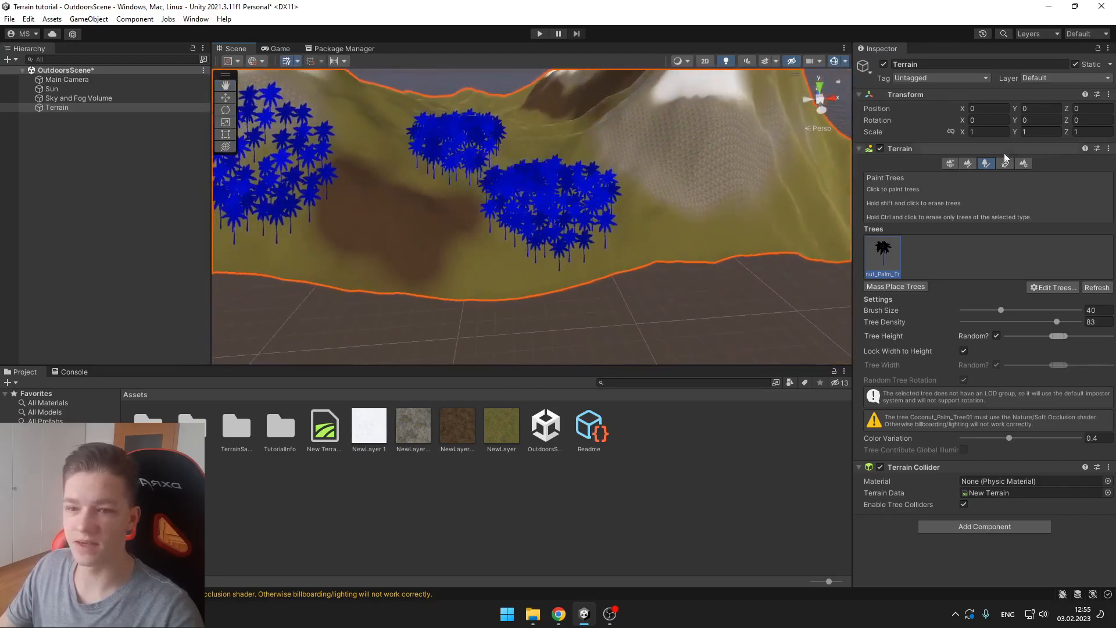
Increase the trees' Billboard Start distance in the Terrain Settings, and set the Paint Trees density to 72.
{"action": "left_click", "coordinate": [1028, 164]}
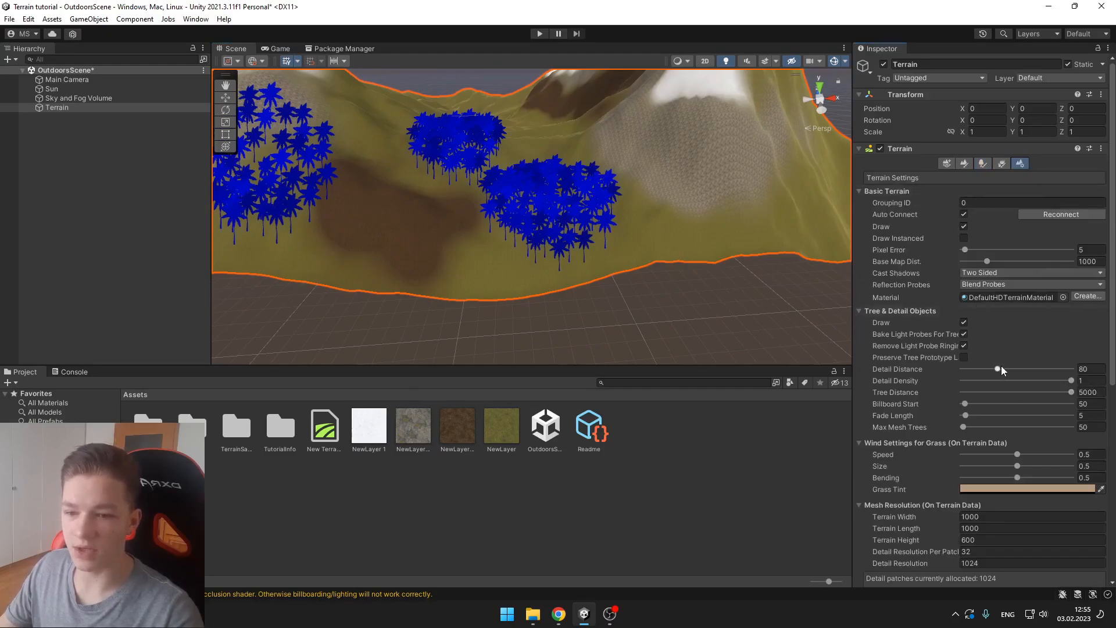
{"action": "left_click_drag", "start_coordinate": [964, 407], "coordinate": [979, 407]}
{"action": "right_click_drag", "start_coordinate": [721, 276], "coordinate": [709, 249]}
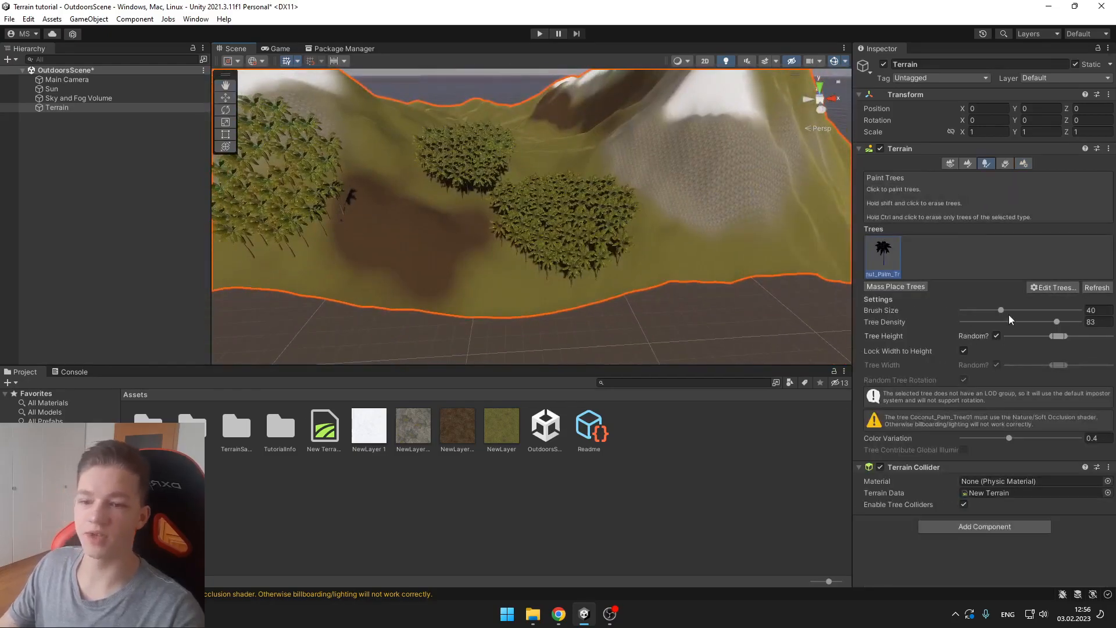
{"action": "left_click", "coordinate": [1037, 322]}
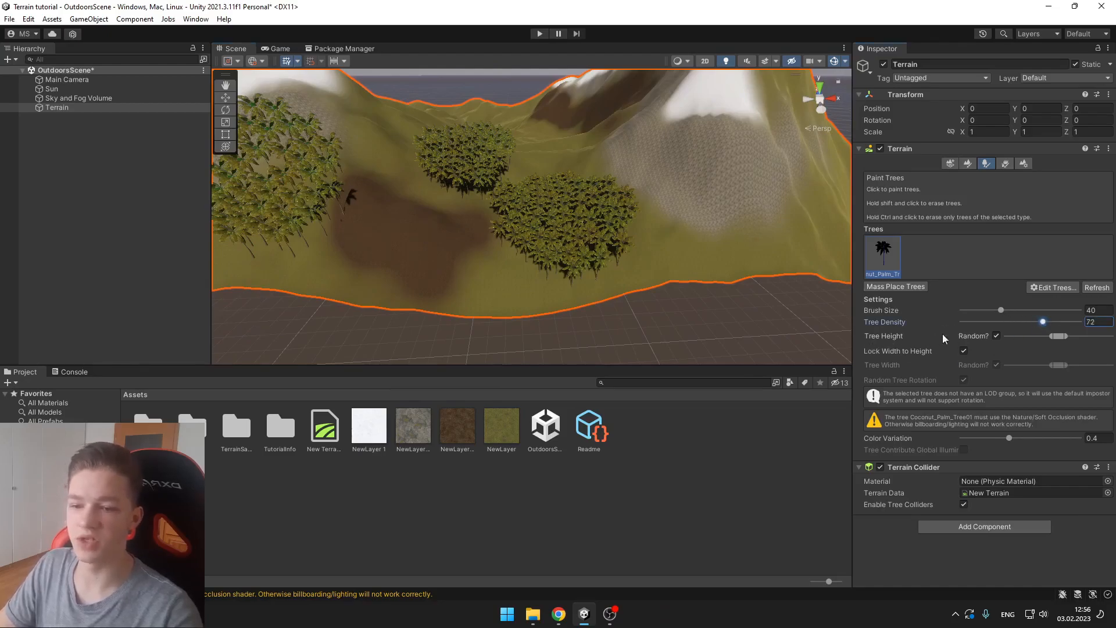
Add the Bush_A prefab as a detail mesh for Paint Details.
{"action": "left_click", "coordinate": [1004, 163]}
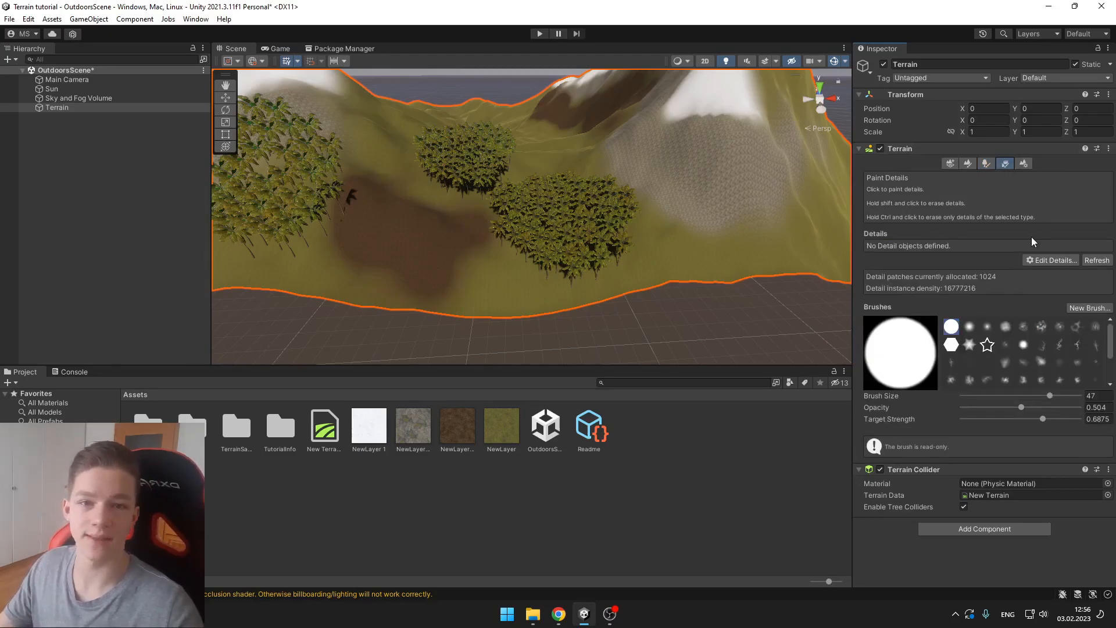
{"action": "left_click", "coordinate": [1055, 265]}
{"action": "left_click", "coordinate": [1056, 267]}
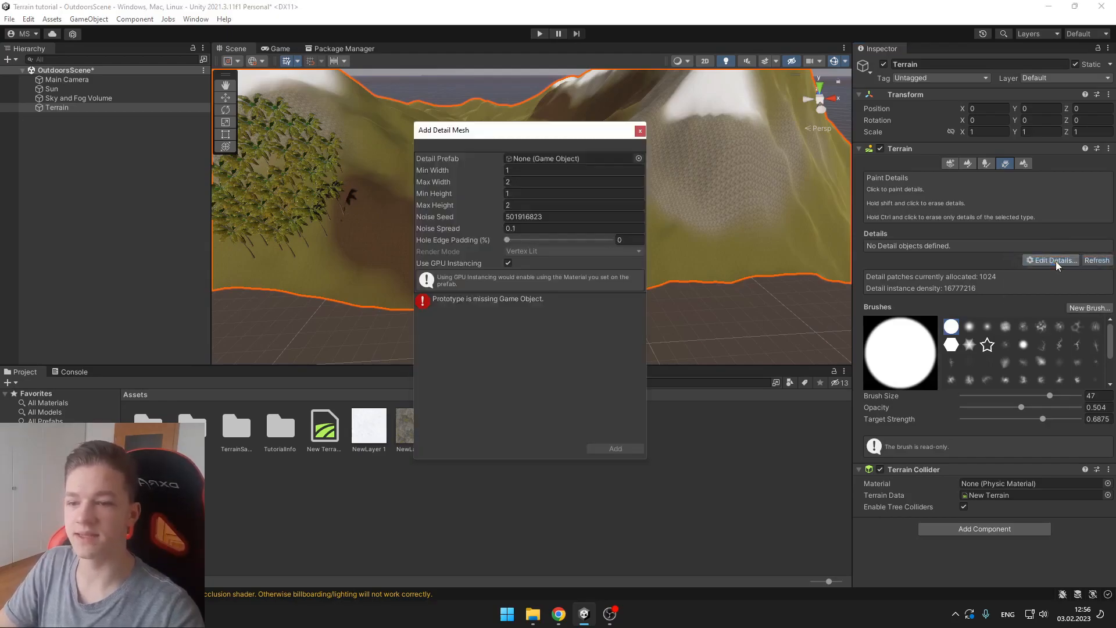
{"action": "left_click", "coordinate": [638, 159]}
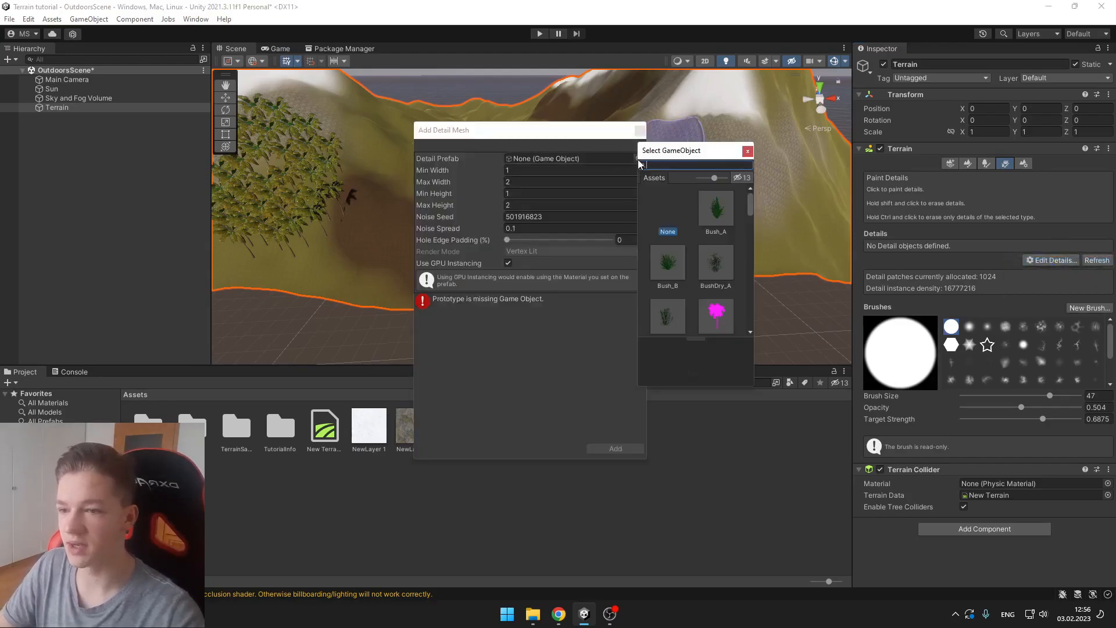
{"action": "double_click", "coordinate": [713, 213]}
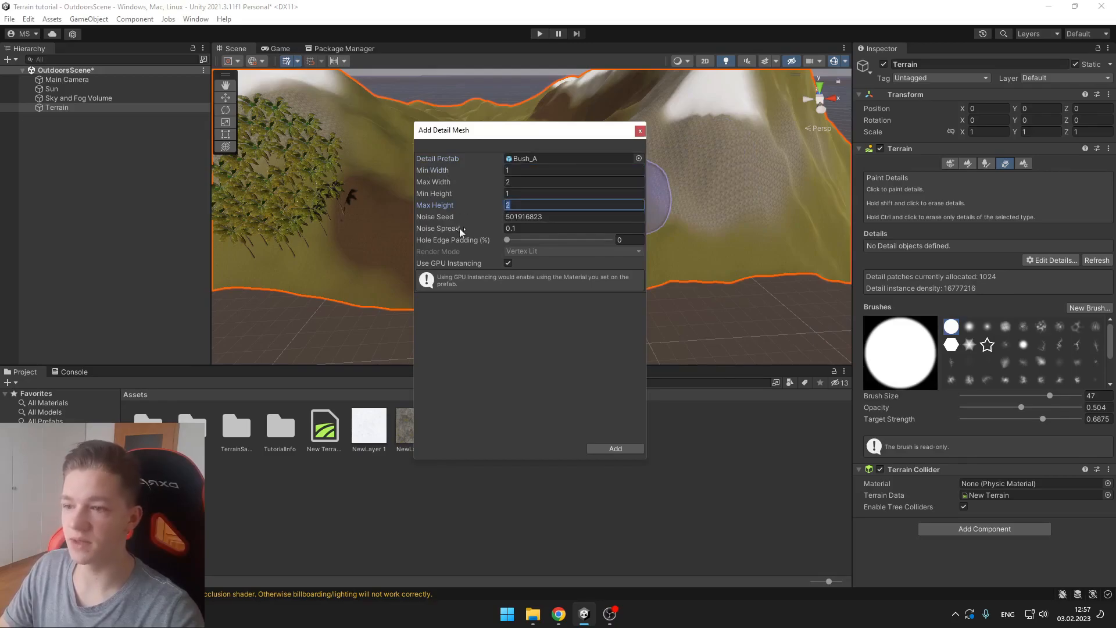
{"action": "left_click", "coordinate": [622, 449]}
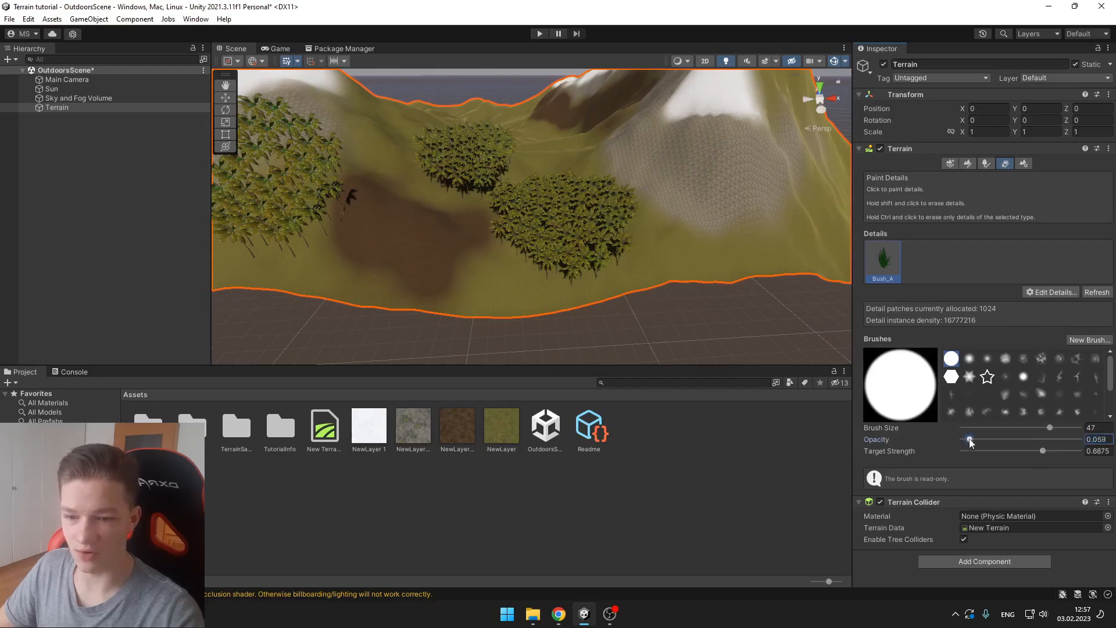
Paint Bush_A details across the brown slope beside the palms at brush size 47, opacity 0.014 and target strength 0.0625.
{"action": "key", "text": "w"}
{"action": "mouse_move", "coordinate": [554, 266]}
{"action": "right_mouse_down"}
{"action": "mouse_move", "coordinate": [618, 234]}
{"action": "mouse_move", "coordinate": [441, 256]}
{"action": "mouse_move", "coordinate": [490, 265]}
{"action": "mouse_move", "coordinate": [493, 227]}
{"action": "mouse_move", "coordinate": [376, 215]}
{"action": "mouse_move", "coordinate": [515, 239]}
{"action": "mouse_move", "coordinate": [616, 231]}
{"action": "mouse_move", "coordinate": [480, 180]}
{"action": "mouse_move", "coordinate": [511, 165]}
{"action": "mouse_move", "coordinate": [543, 174]}
{"action": "right_mouse_up"}
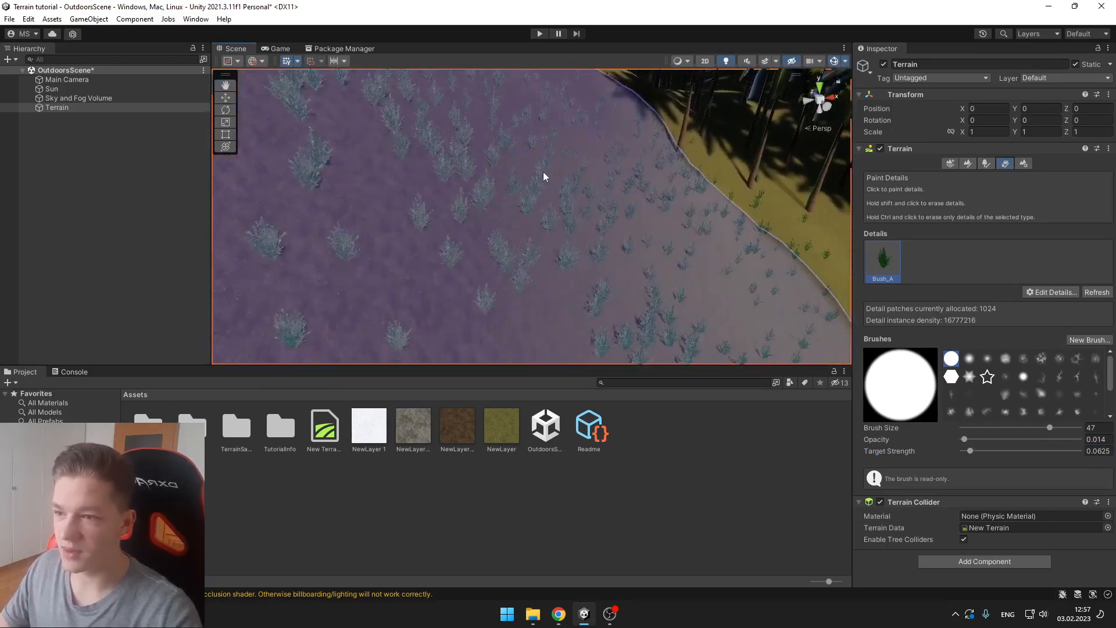
{"action": "right_click_drag", "start_coordinate": [661, 210], "coordinate": [599, 146]}
Edit the Bush_A detail mesh to a minimum height of 2 and a maximum height of 5.
{"action": "left_click", "coordinate": [1067, 293]}
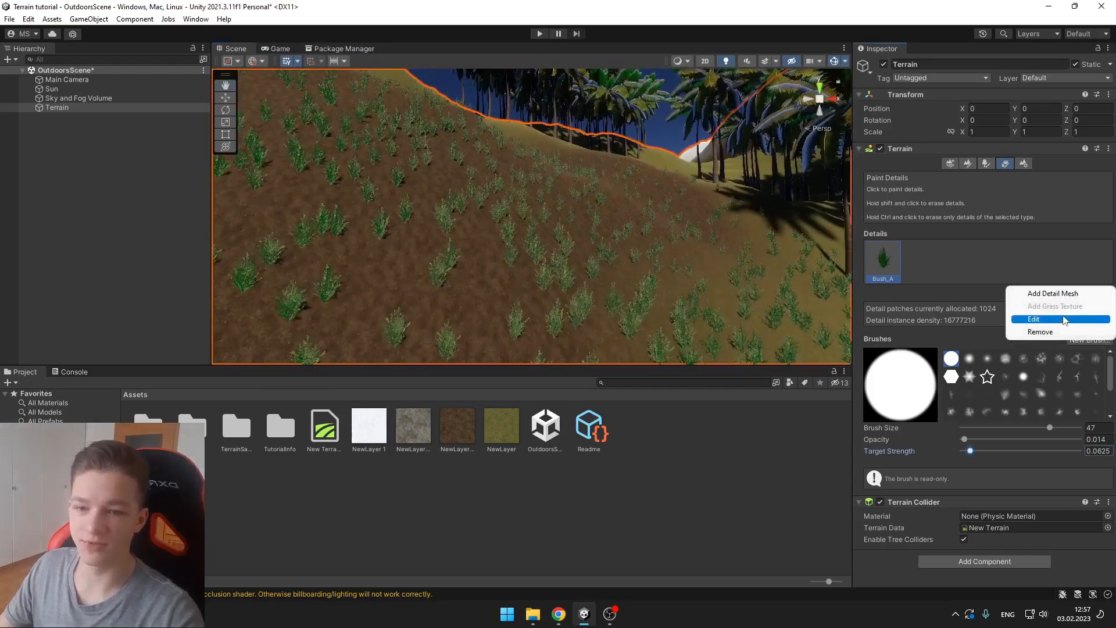
{"action": "left_click", "coordinate": [1000, 316]}
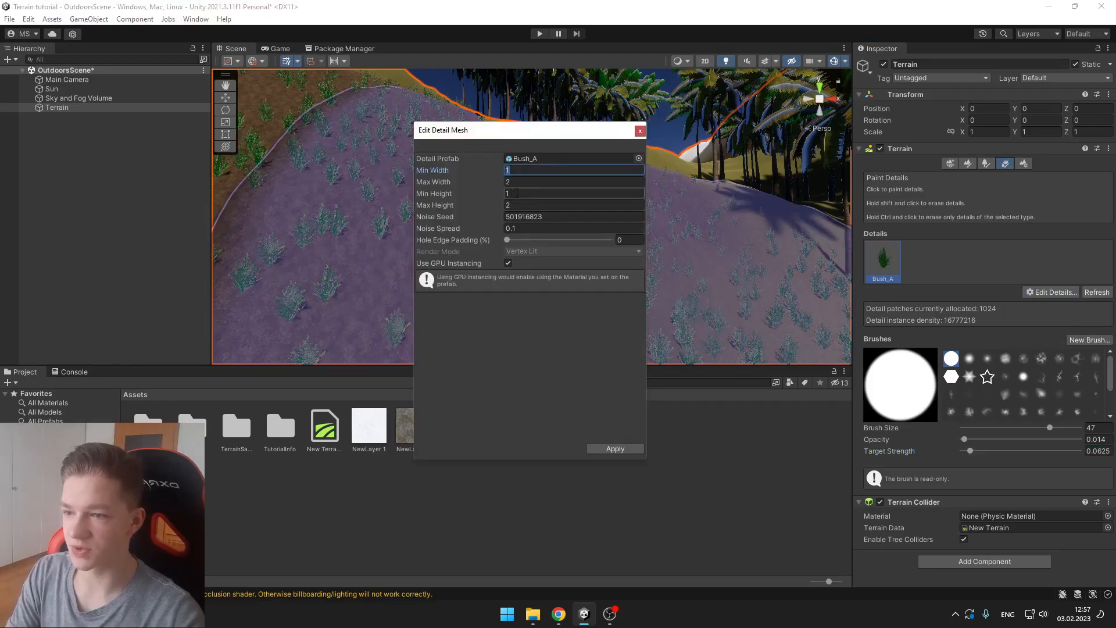
{"action": "left_click", "coordinate": [592, 207]}
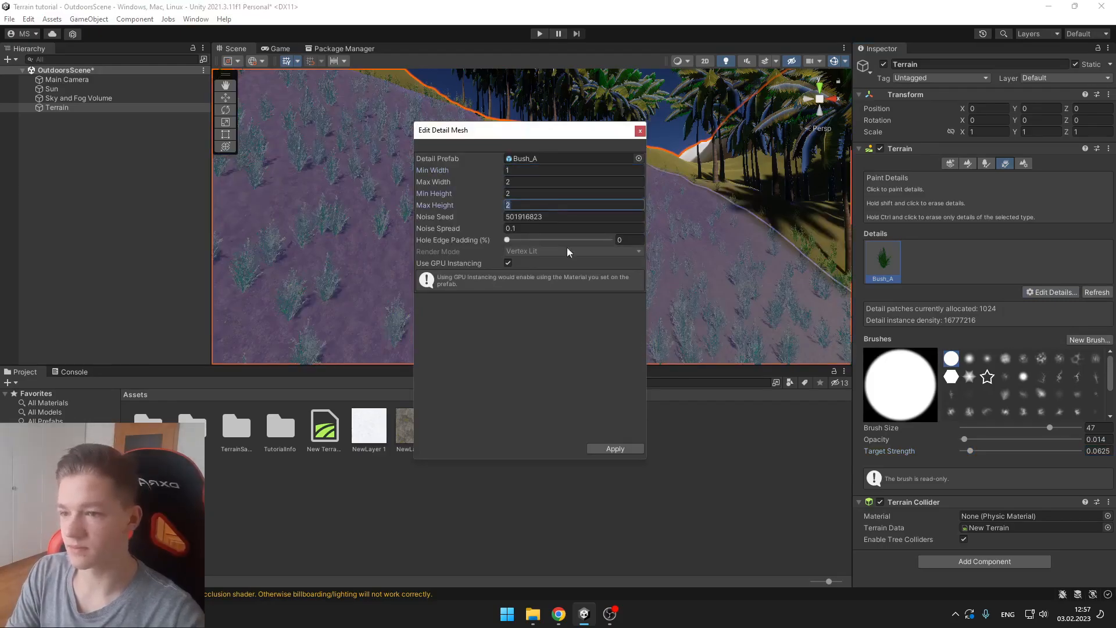
{"action": "type", "text": "5"}
{"action": "left_click", "coordinate": [617, 450]}
{"action": "mouse_move", "coordinate": [645, 279]}
{"action": "right_mouse_down"}
{"action": "mouse_move", "coordinate": [427, 231]}
{"action": "mouse_move", "coordinate": [580, 249]}
{"action": "mouse_move", "coordinate": [680, 278]}
{"action": "mouse_move", "coordinate": [640, 301]}
{"action": "mouse_move", "coordinate": [657, 293]}
{"action": "right_mouse_up"}
Add the Grass_A prefab as a second detail mesh, keeping the default size and noise settings.
{"action": "left_click", "coordinate": [1050, 291]}
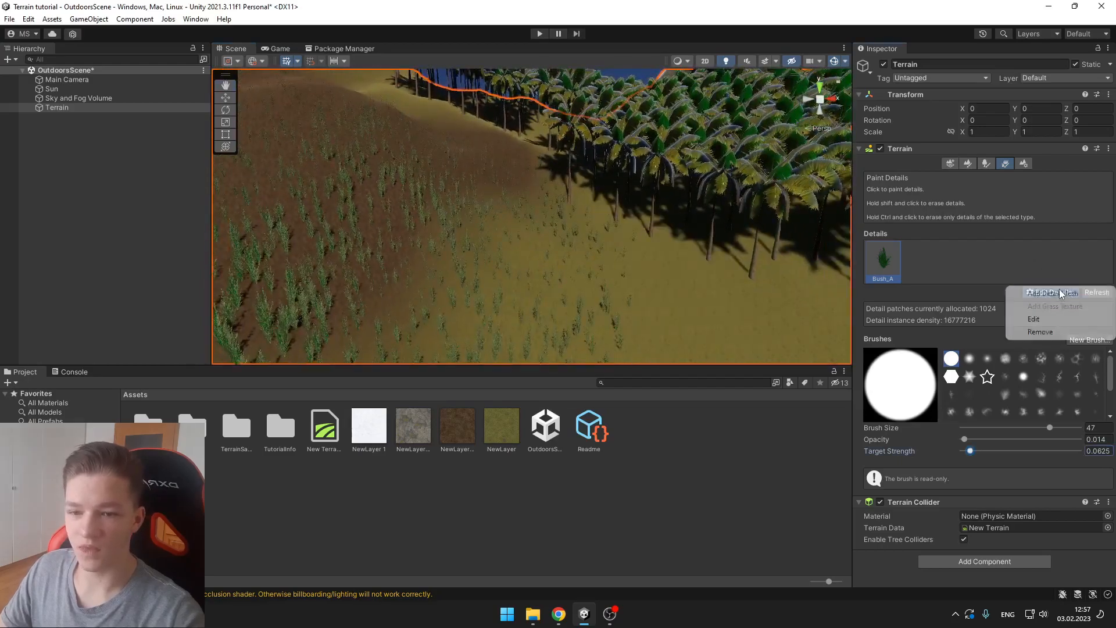
{"action": "left_click", "coordinate": [1053, 293]}
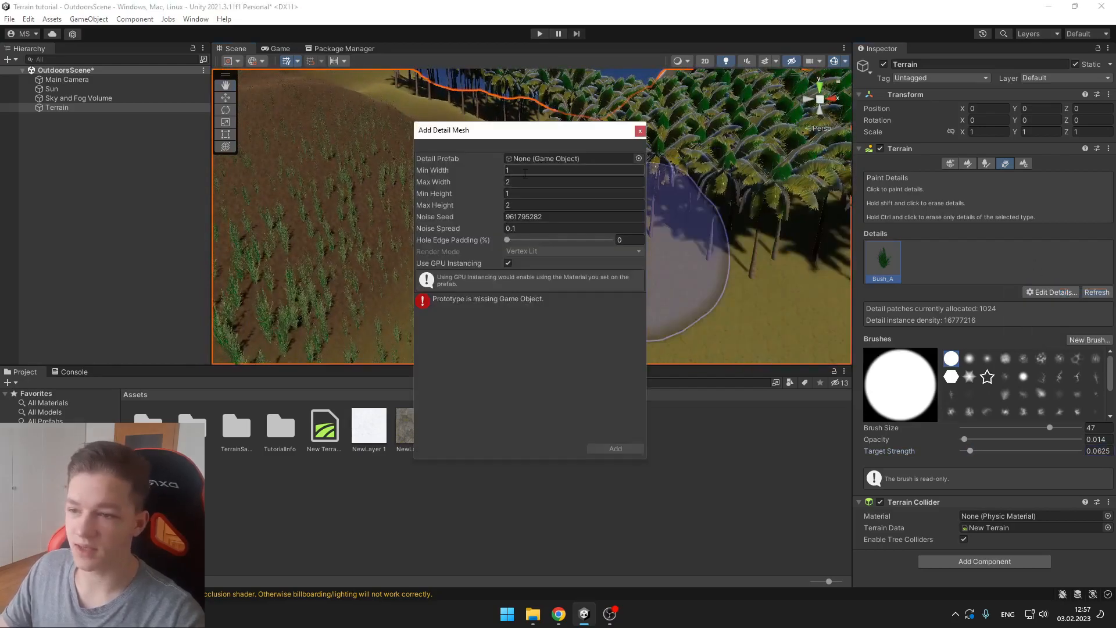
{"action": "left_click", "coordinate": [639, 158]}
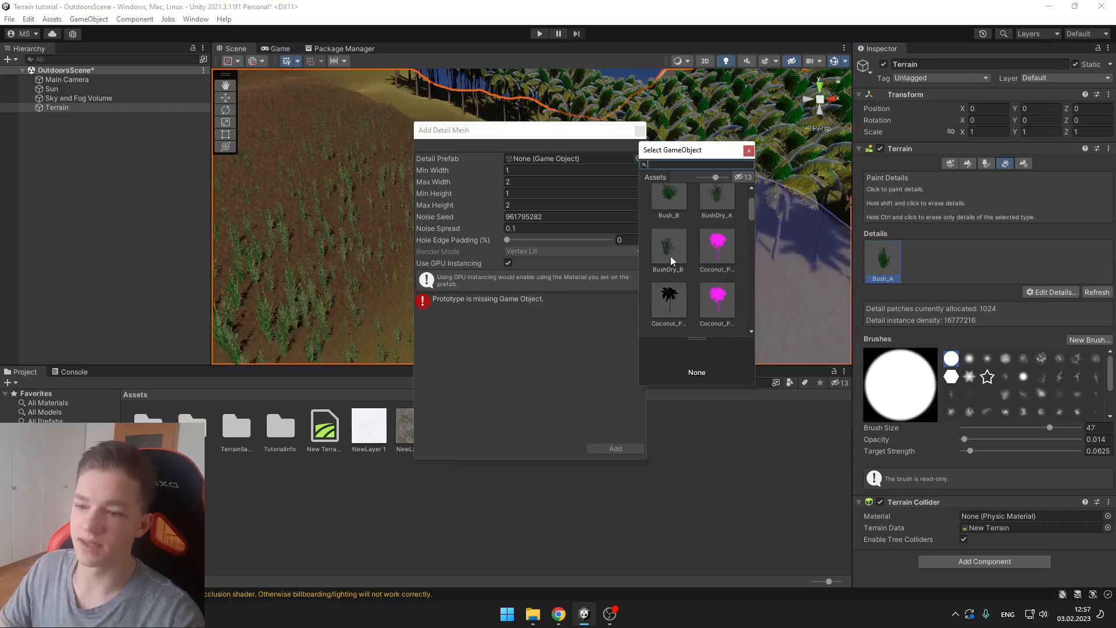
{"action": "scroll", "coordinate": [668, 256], "scroll_direction": "down", "scroll_amount": 5}
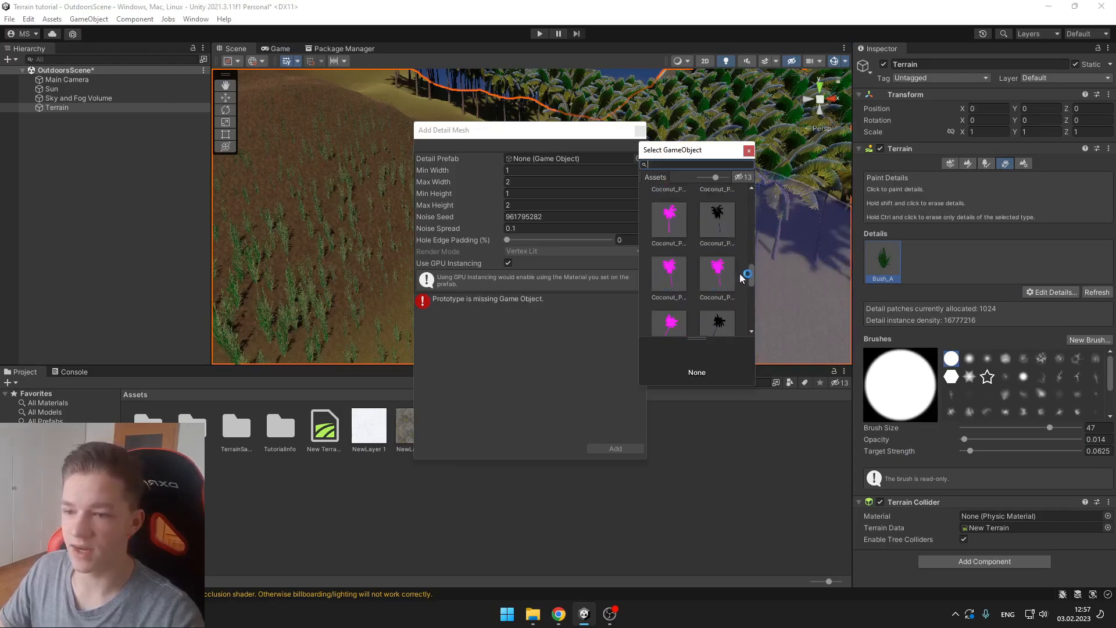
{"action": "scroll", "coordinate": [748, 226], "scroll_direction": "down", "scroll_amount": 4}
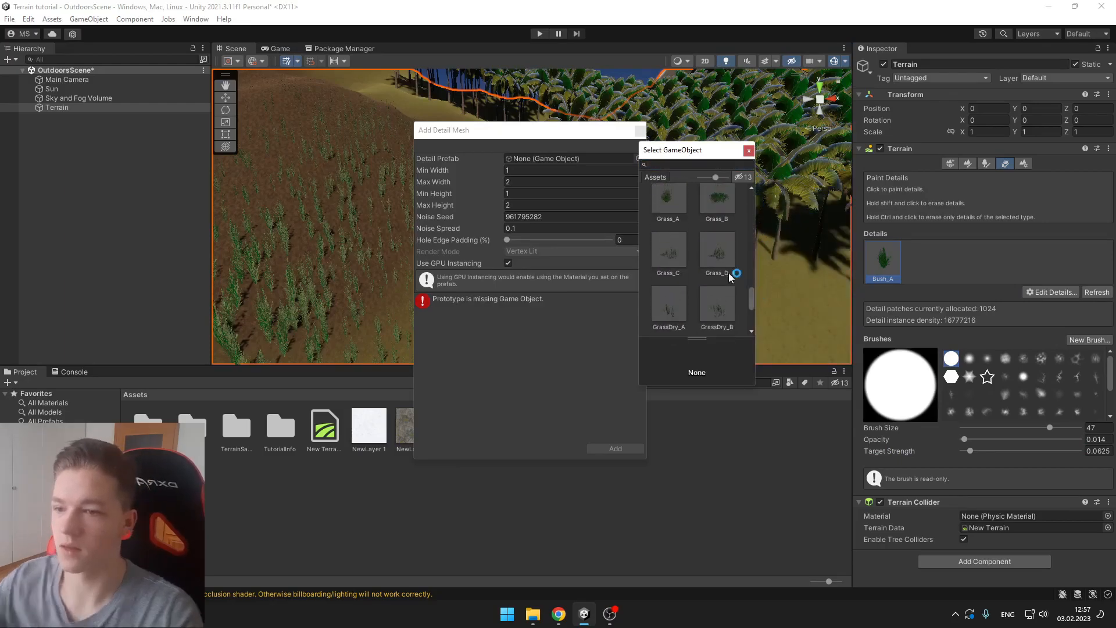
{"action": "double_click", "coordinate": [677, 214]}
{"action": "left_click", "coordinate": [617, 449]}
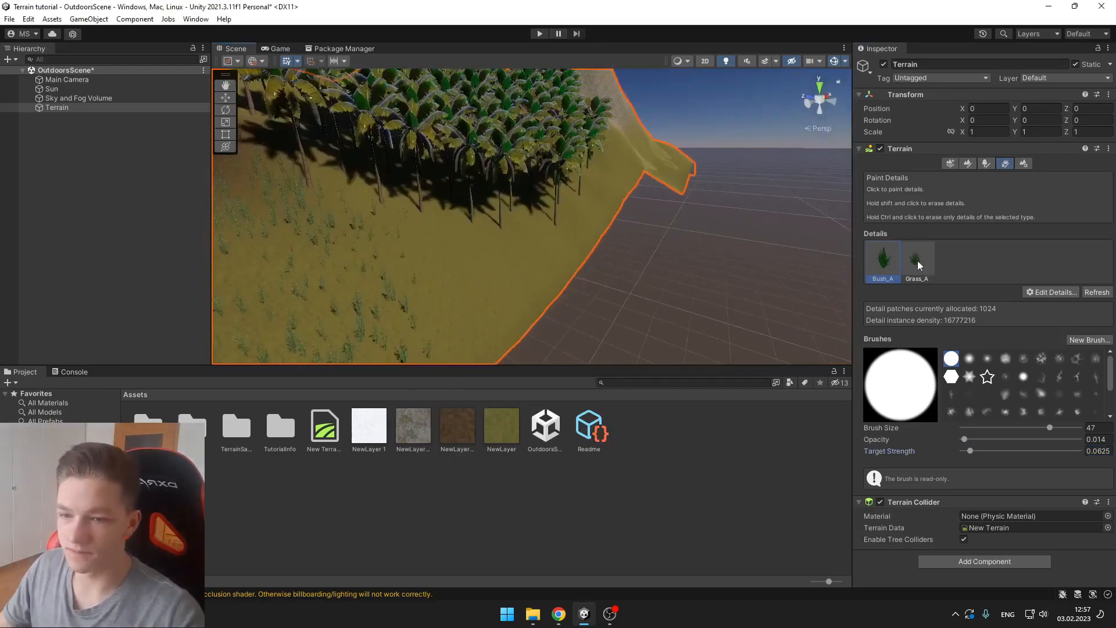
Paint Grass_A details over the grassy ground around and beneath the palm trees at brush size 47.
{"action": "left_click", "coordinate": [535, 194]}
{"action": "right_click_drag", "start_coordinate": [461, 194], "coordinate": [399, 214]}
{"action": "scroll", "coordinate": [398, 215], "scroll_direction": "up", "scroll_amount": 5}
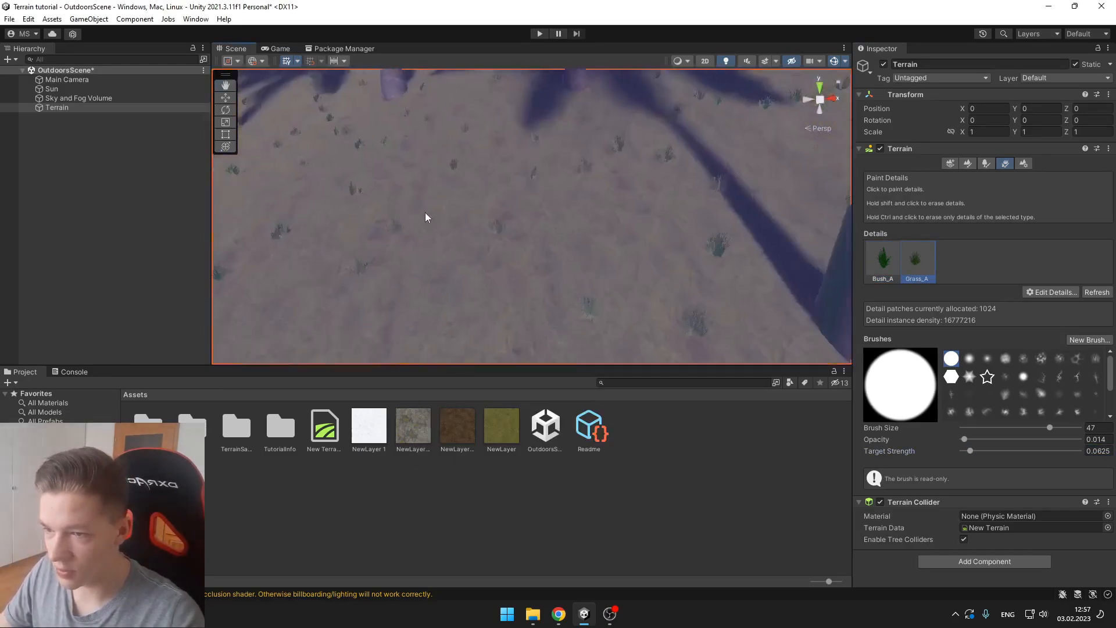
{"action": "left_click_drag", "start_coordinate": [548, 213], "coordinate": [721, 172]}
{"action": "right_click_drag", "start_coordinate": [682, 205], "coordinate": [495, 254]}
{"action": "scroll", "coordinate": [448, 217], "scroll_direction": "down", "scroll_amount": 4}
{"action": "scroll", "coordinate": [495, 254], "scroll_direction": "down", "scroll_amount": 4}
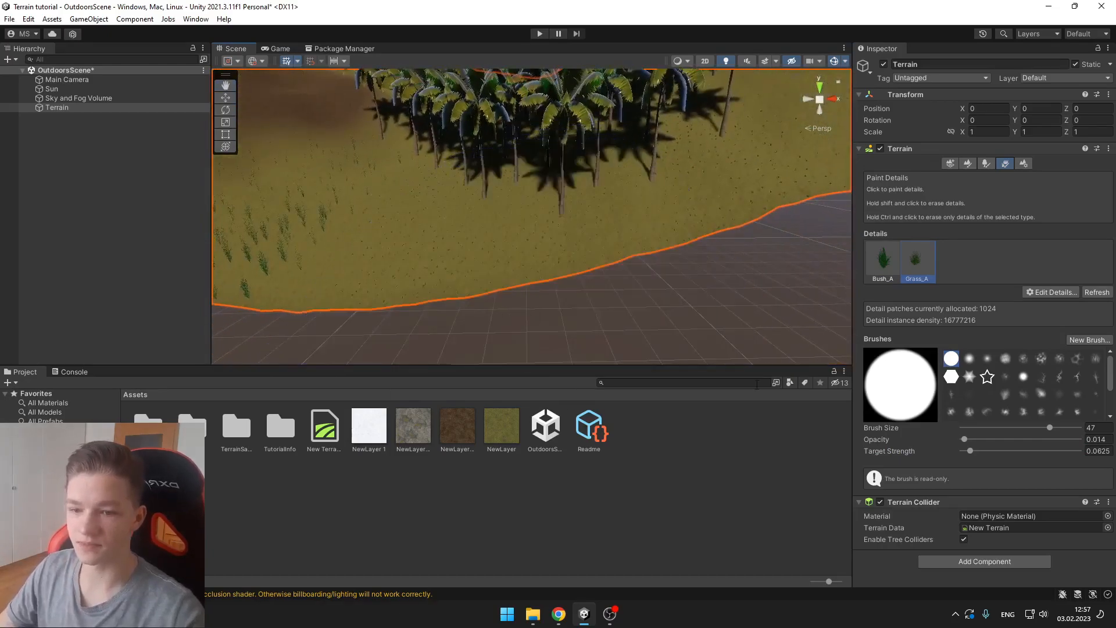
Try a Heightmap Resolution of 129 x 129 in the Terrain Settings and inspect its effect on the mountains.
{"action": "left_click", "coordinate": [1021, 164]}
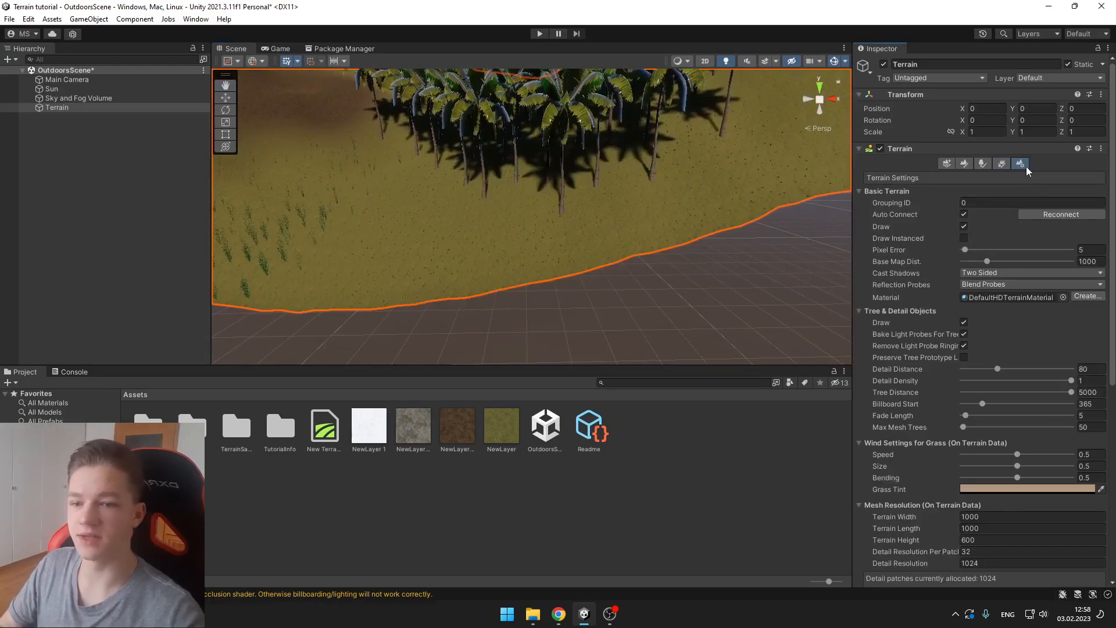
{"action": "scroll", "coordinate": [1043, 332], "scroll_direction": "down", "scroll_amount": 4}
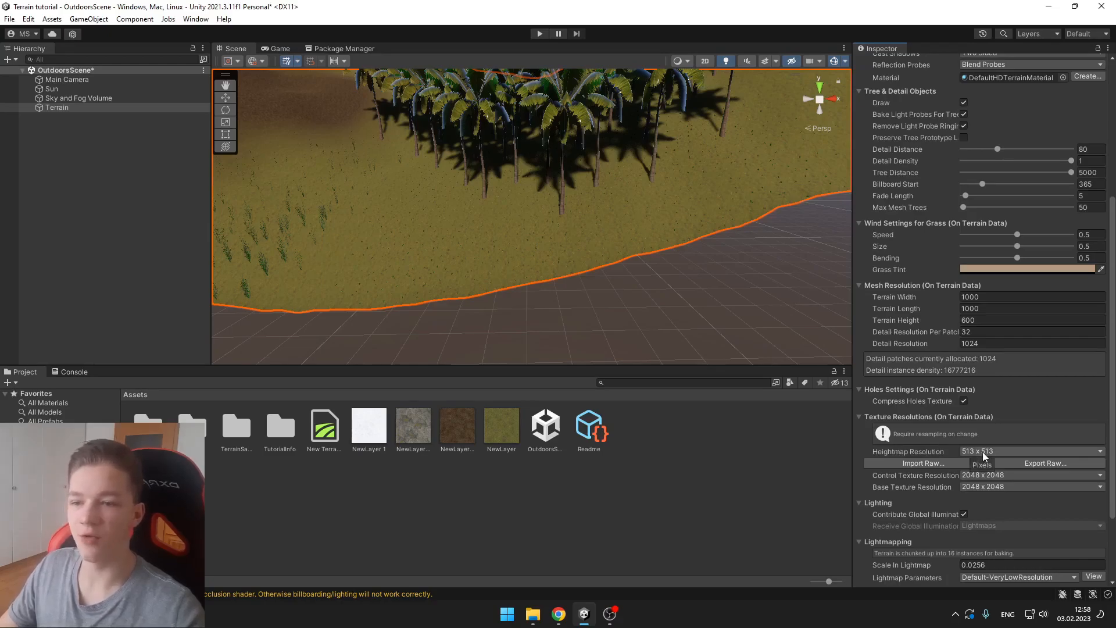
{"action": "left_click", "coordinate": [982, 452]}
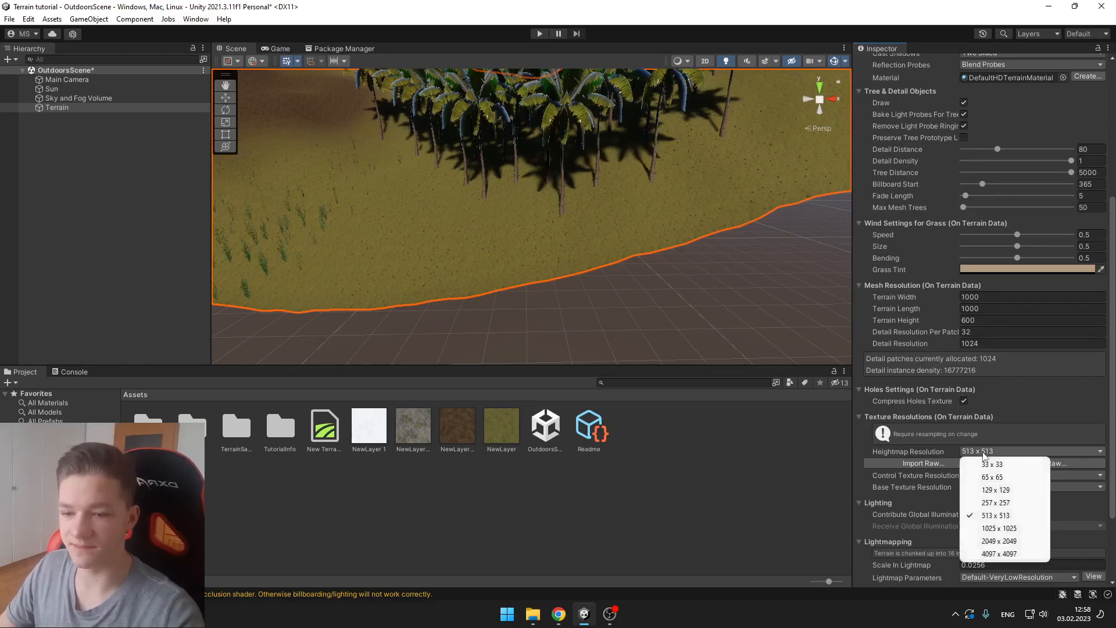
{"action": "left_click", "coordinate": [1000, 498]}
{"action": "right_click_drag", "start_coordinate": [691, 276], "coordinate": [622, 193]}
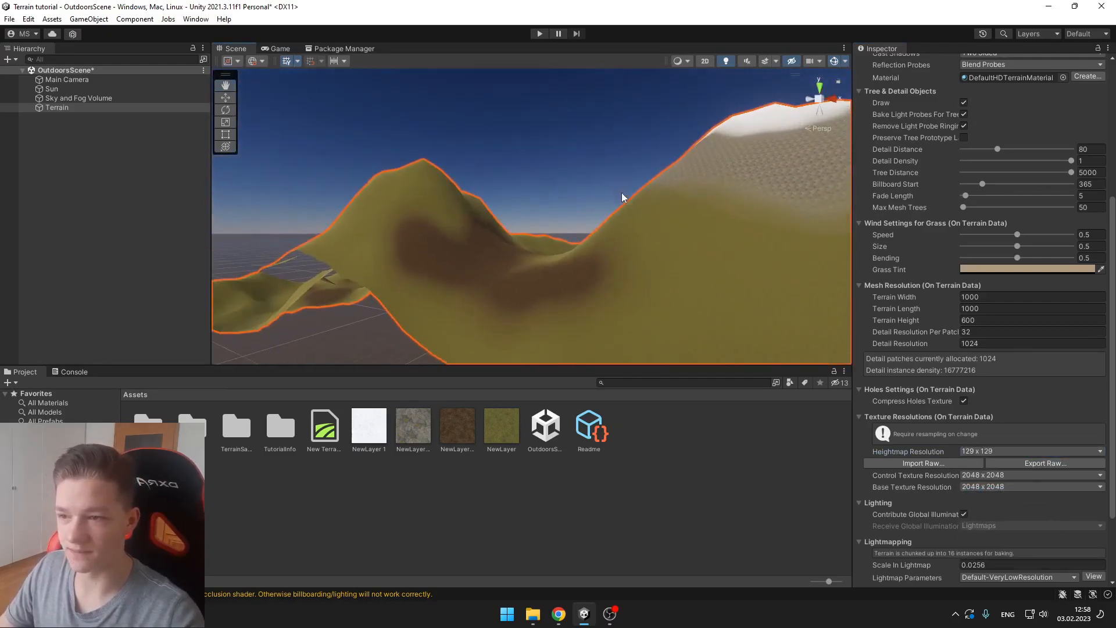
Set the terrain's Heightmap Resolution to 2049 x 2049.
{"action": "left_click", "coordinate": [988, 451]}
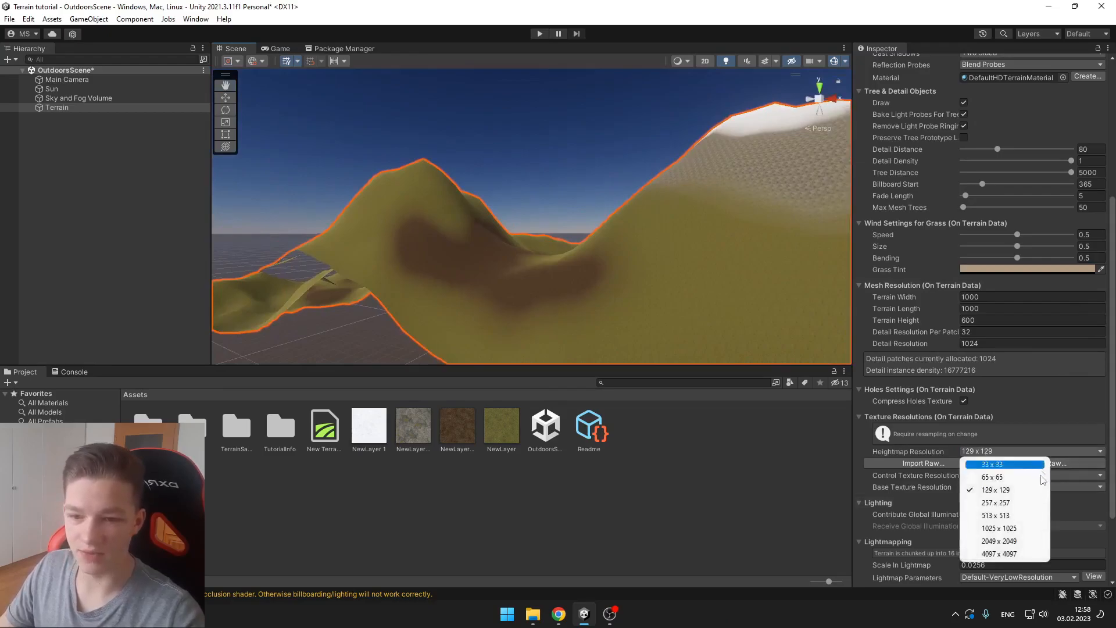
{"action": "left_click", "coordinate": [999, 541]}
{"action": "scroll", "coordinate": [982, 157], "scroll_direction": "up", "scroll_amount": 10}
{"action": "left_click", "coordinate": [966, 164]}
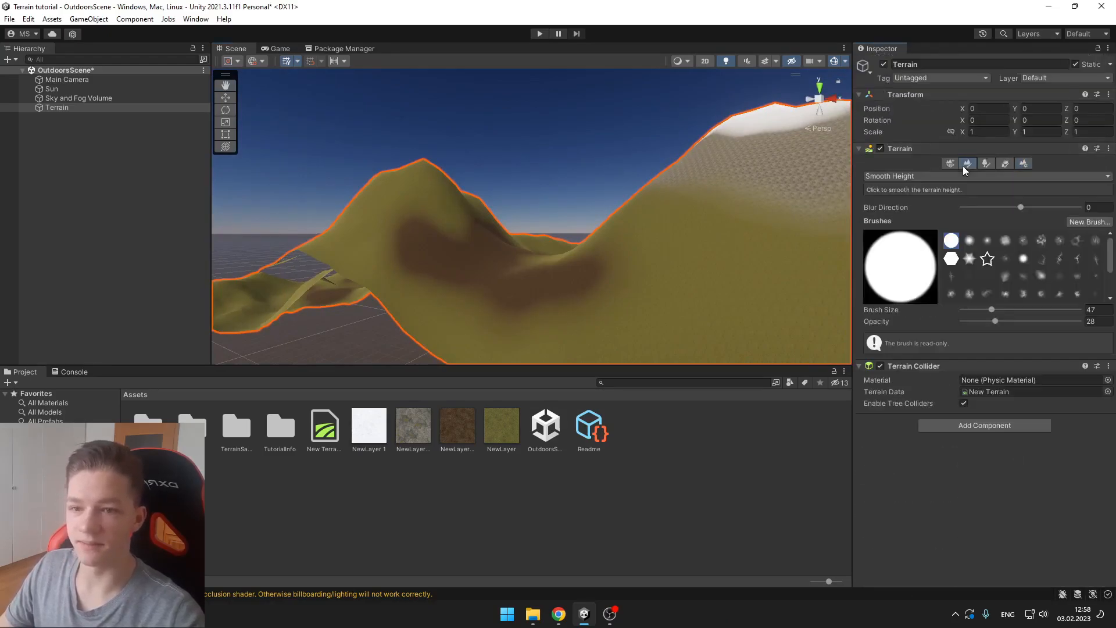
{"action": "left_click", "coordinate": [974, 176]}
{"action": "left_click", "coordinate": [415, 185]}
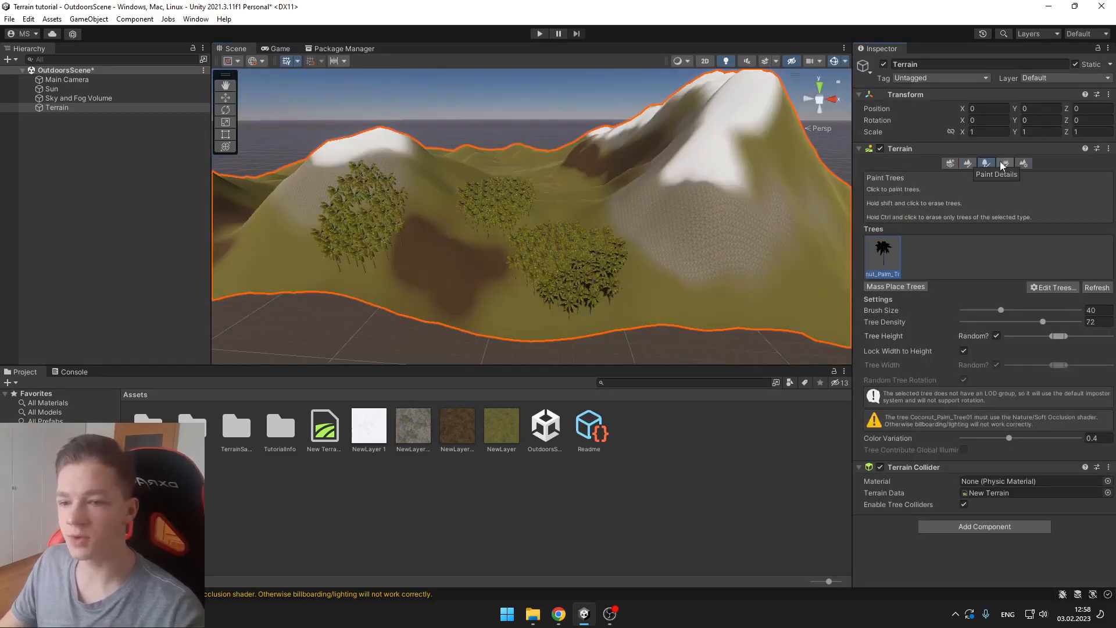
Erase palm trees from the slope beside the brown patch with Paint Trees at brush size 40.
{"action": "right_click_drag", "start_coordinate": [569, 210], "coordinate": [590, 259]}
{"action": "mouse_move", "coordinate": [598, 152]}
{"action": "right_mouse_down"}
{"action": "mouse_move", "coordinate": [518, 229]}
{"action": "mouse_move", "coordinate": [598, 219]}
{"action": "mouse_move", "coordinate": [546, 207]}
{"action": "mouse_move", "coordinate": [637, 187]}
{"action": "mouse_move", "coordinate": [697, 242]}
{"action": "right_mouse_up"}
{"action": "mouse_move", "coordinate": [577, 170]}
{"action": "left_mouse_down", "text": "shift"}
{"action": "mouse_move", "coordinate": [575, 200]}
{"action": "mouse_move", "coordinate": [451, 117]}
{"action": "mouse_move", "coordinate": [372, 105]}
{"action": "left_mouse_up", "text": "shift"}
{"action": "right_click_drag", "start_coordinate": [552, 166], "coordinate": [378, 167]}
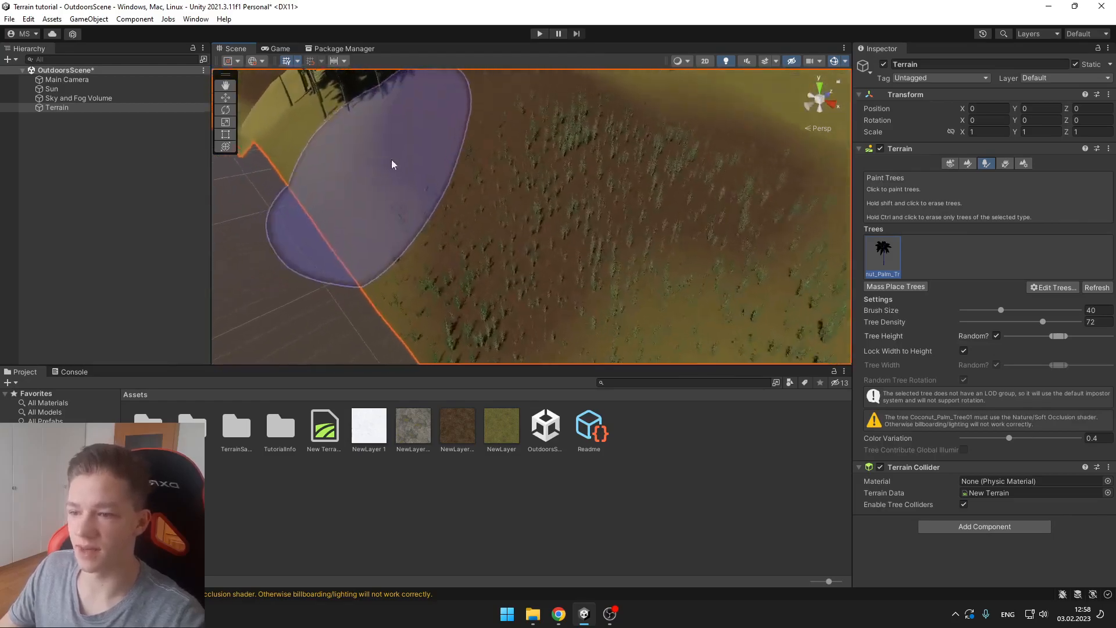
Erase the Bush_A details from the brown slope with Paint Details at brush size 47.
{"action": "left_click", "coordinate": [1005, 164]}
{"action": "right_click_drag", "start_coordinate": [652, 210], "coordinate": [731, 200]}
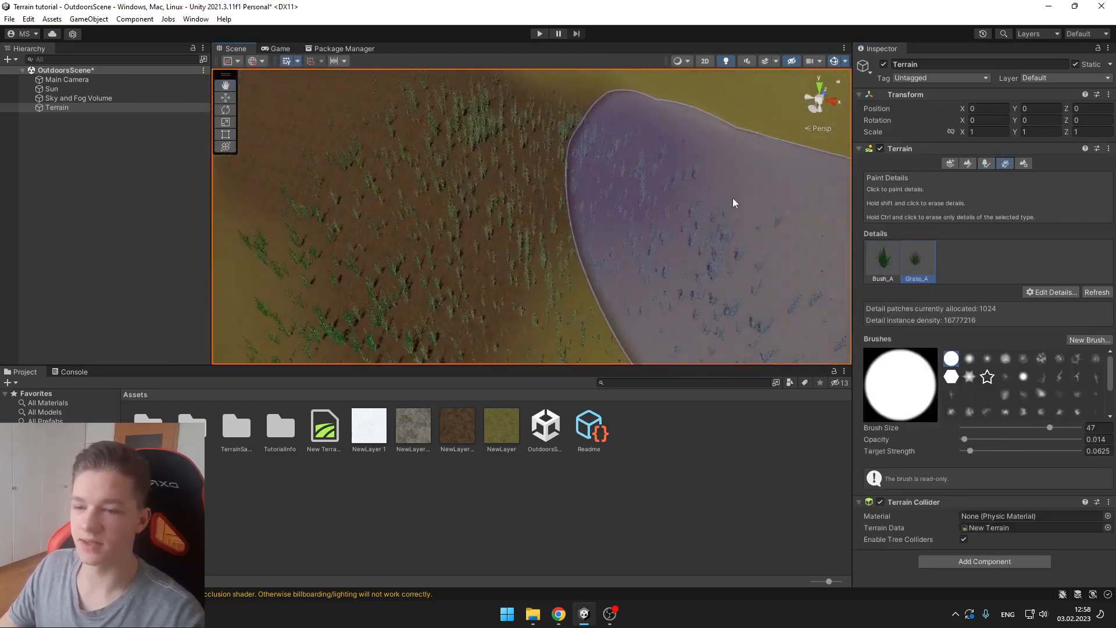
{"action": "left_click", "coordinate": [887, 260]}
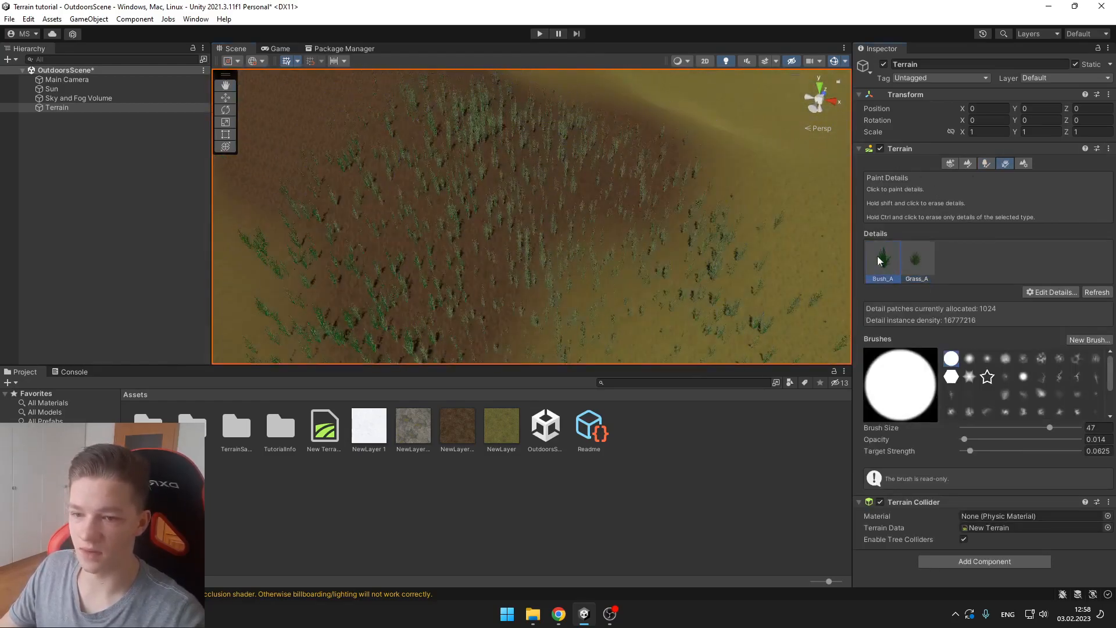
{"action": "mouse_move", "coordinate": [631, 148]}
{"action": "left_mouse_down", "text": "shift"}
{"action": "mouse_move", "coordinate": [578, 163]}
{"action": "mouse_move", "coordinate": [602, 184]}
{"action": "mouse_move", "coordinate": [535, 243]}
{"action": "left_mouse_up", "text": "shift"}
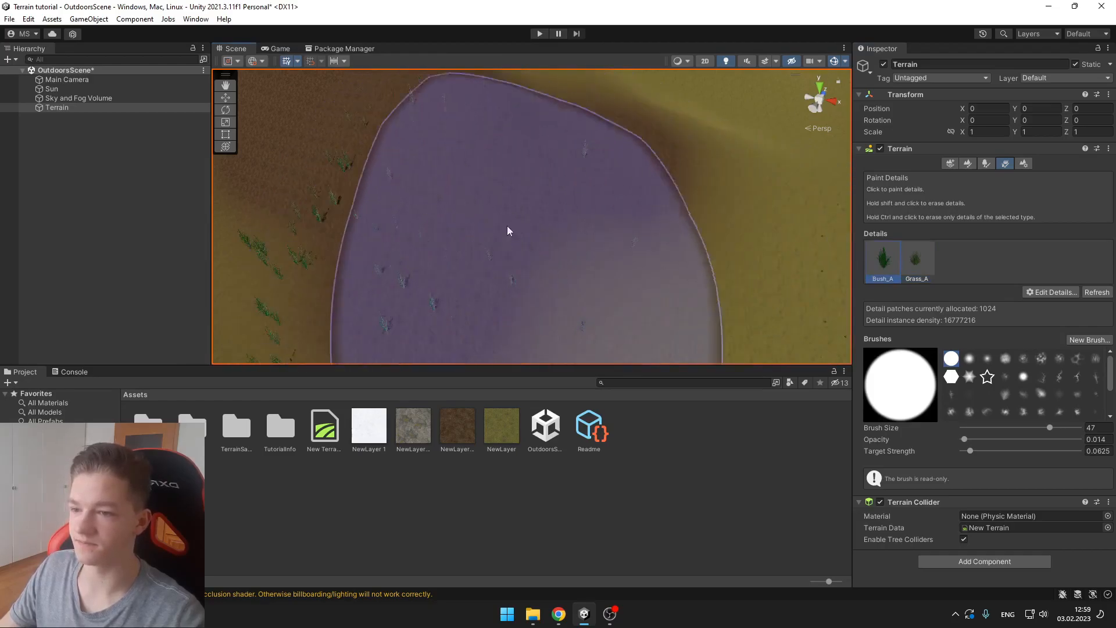